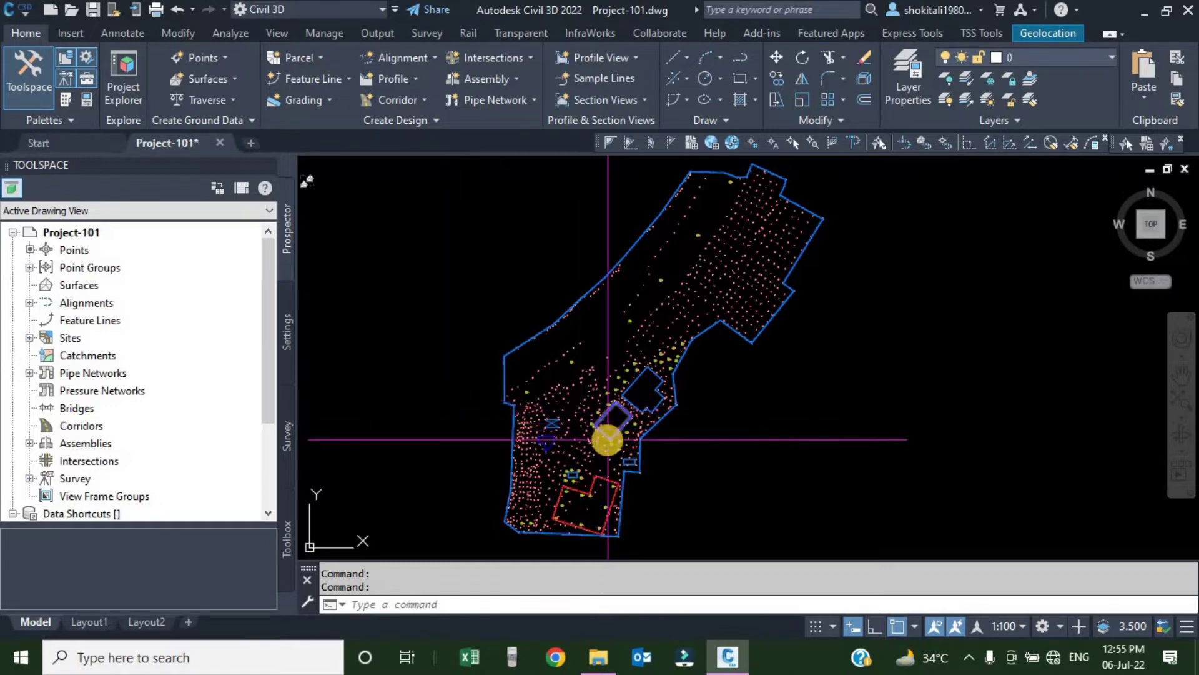
# Centre the site plan's buildings and select the YARD survey figure to inspect it.
pyautogui.scroll(3, 605, 441)
pyautogui.moveTo(605, 460)
pyautogui.mouseDown(button='middle')
pyautogui.moveTo(608, 412)
pyautogui.moveTo(592, 442)
pyautogui.mouseUp(button='middle')
pyautogui.scroll(2, 594, 332)
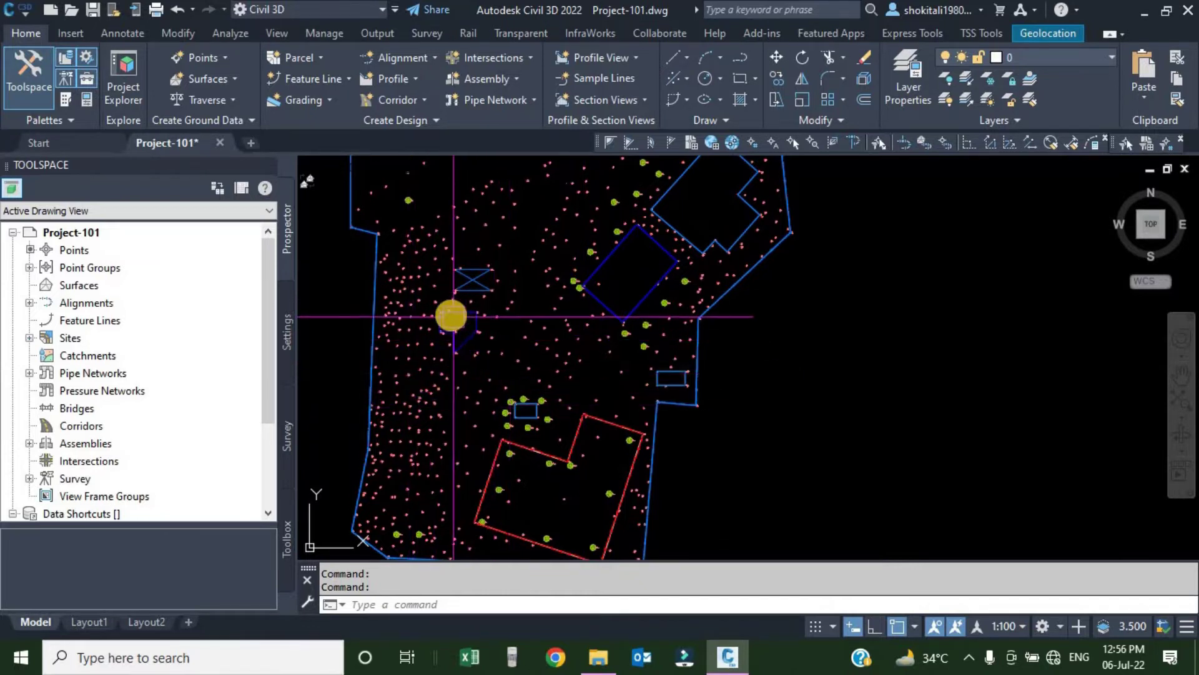
pyautogui.scroll(3, 498, 340)
pyautogui.scroll(-3, 507, 344)
pyautogui.scroll(2, 482, 345)
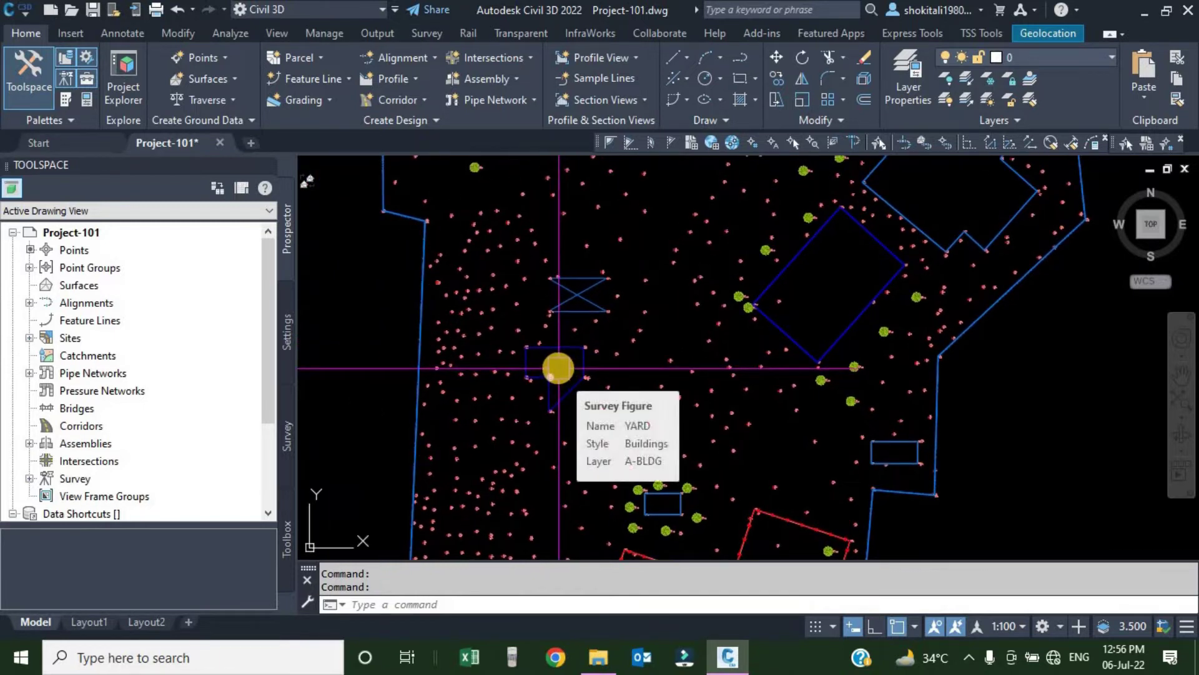
pyautogui.click(560, 353)
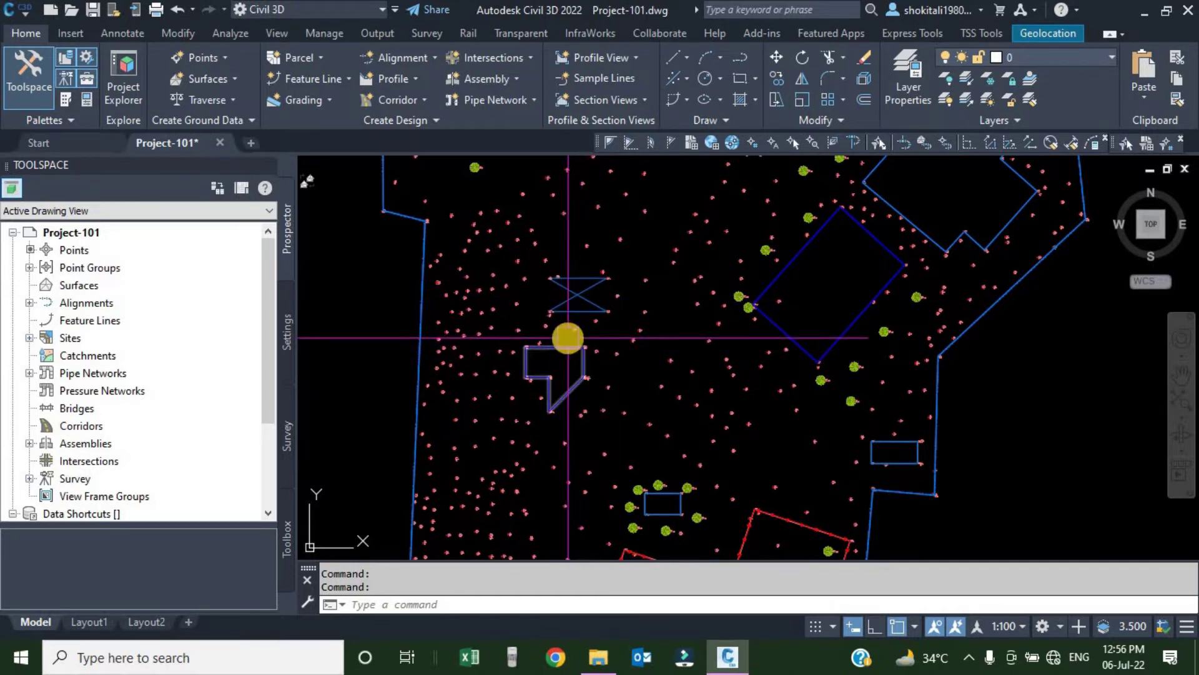
pyautogui.scroll(2, 563, 337)
pyautogui.scroll(4, 564, 336)
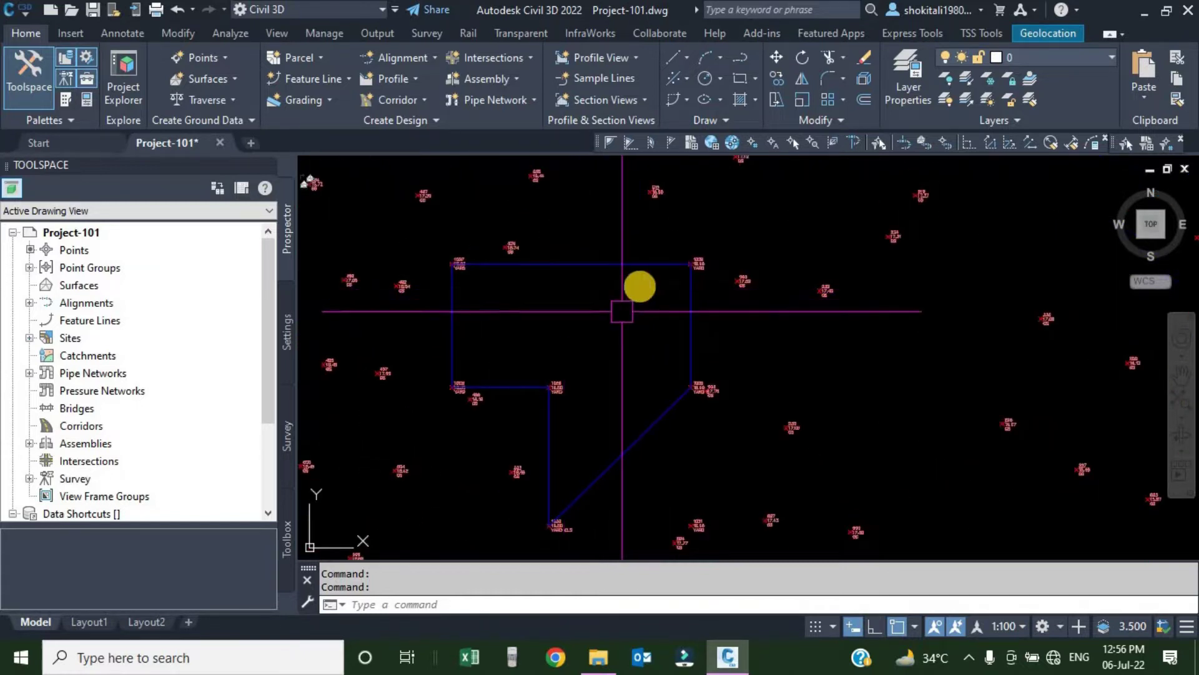
pyautogui.scroll(6, 688, 265)
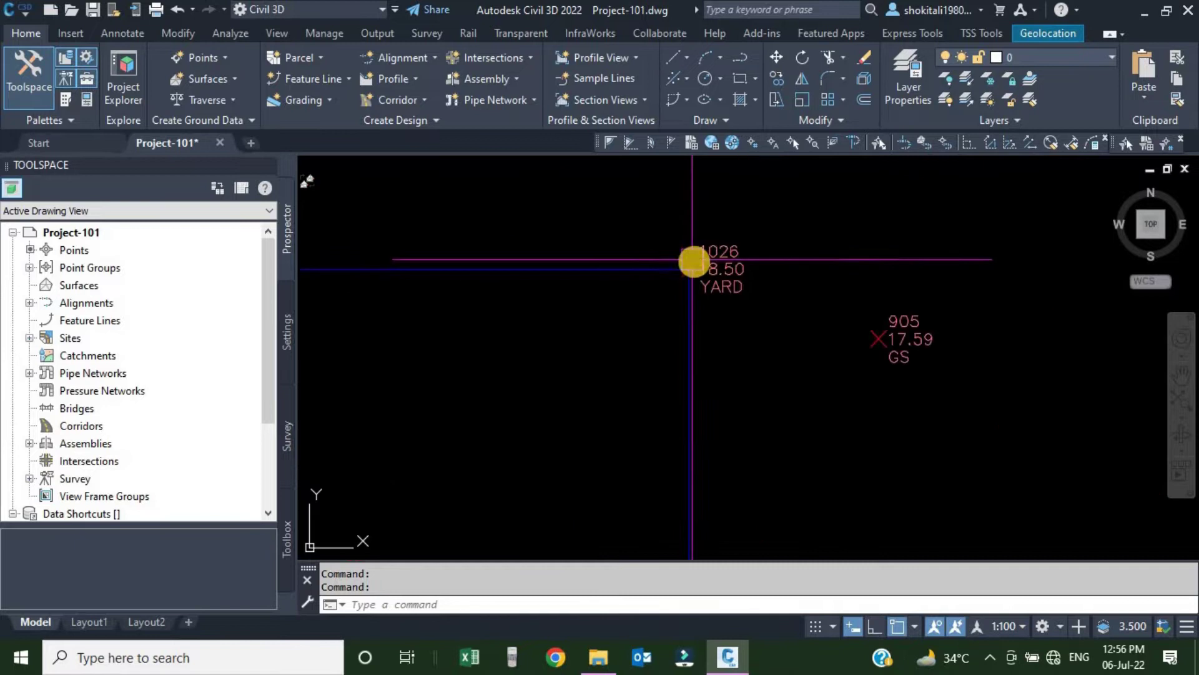
pyautogui.scroll(-4, 431, 291)
pyautogui.scroll(-3, 525, 233)
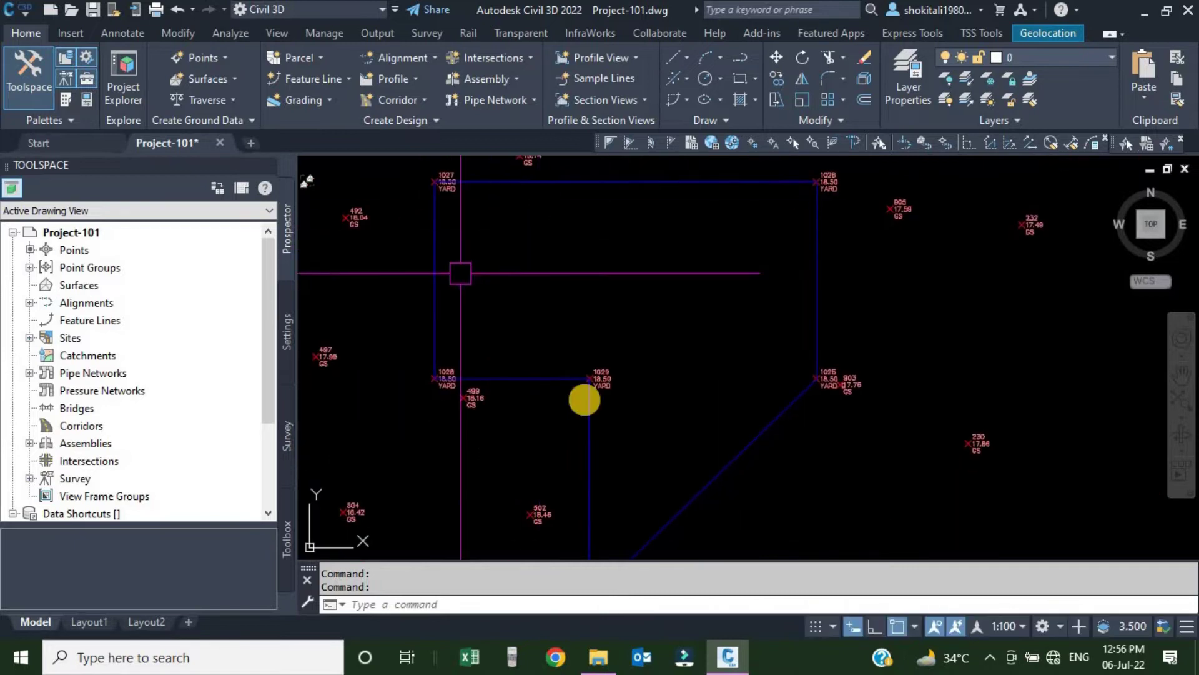
pyautogui.scroll(3, 570, 303)
pyautogui.scroll(8, 565, 442)
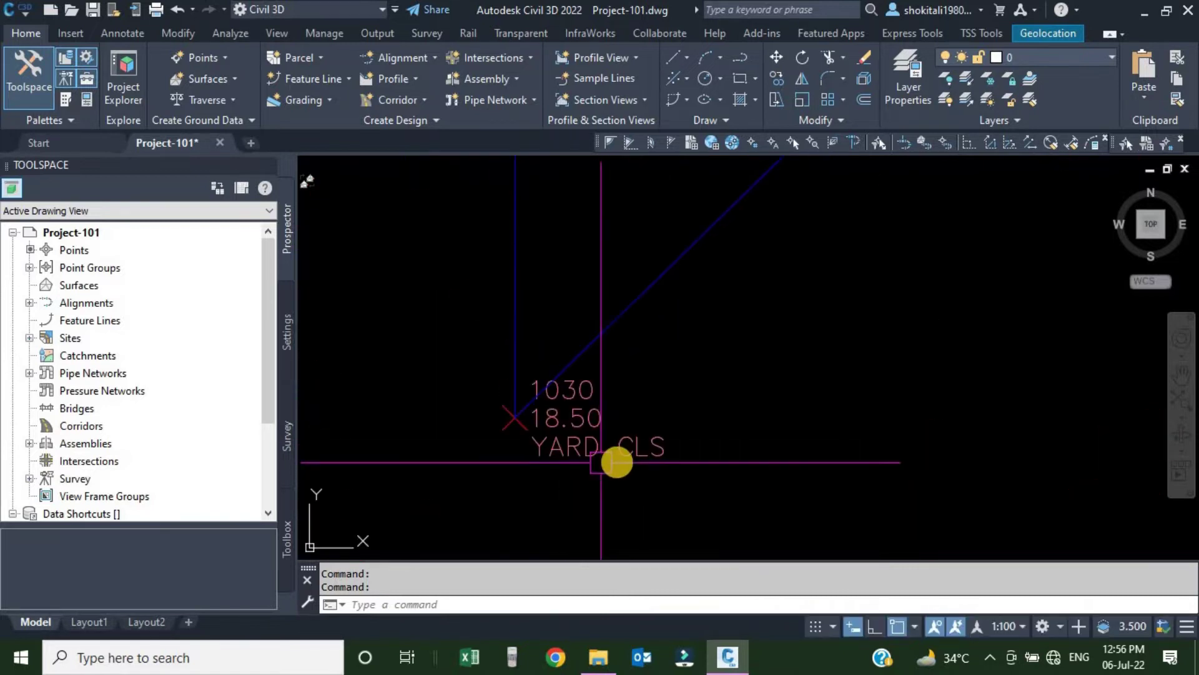
pyautogui.scroll(-7, 632, 471)
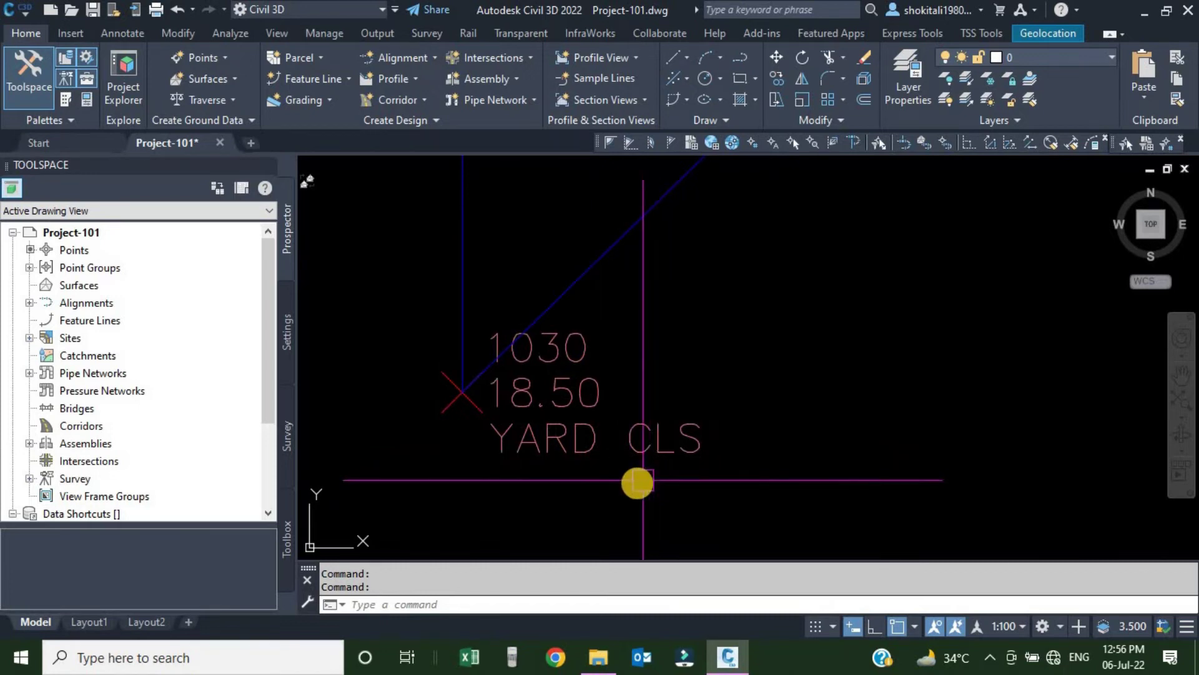
pyautogui.scroll(6, 613, 477)
pyautogui.scroll(-5, 723, 362)
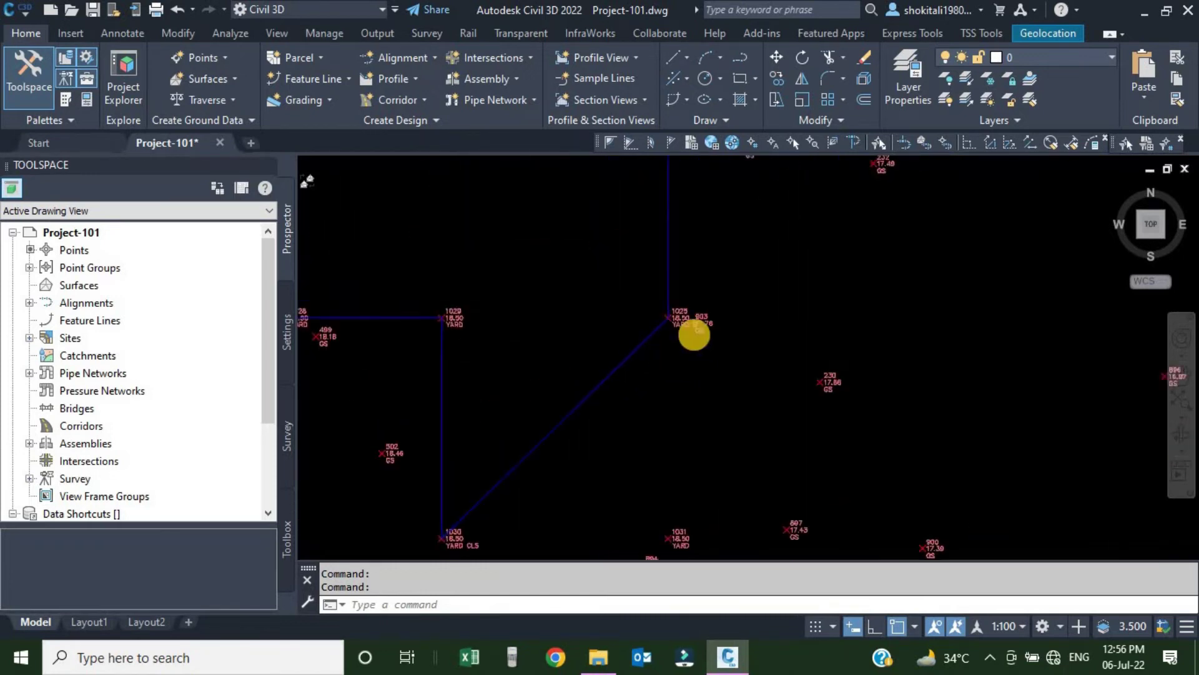
pyautogui.scroll(7, 693, 329)
pyautogui.scroll(-6, 591, 307)
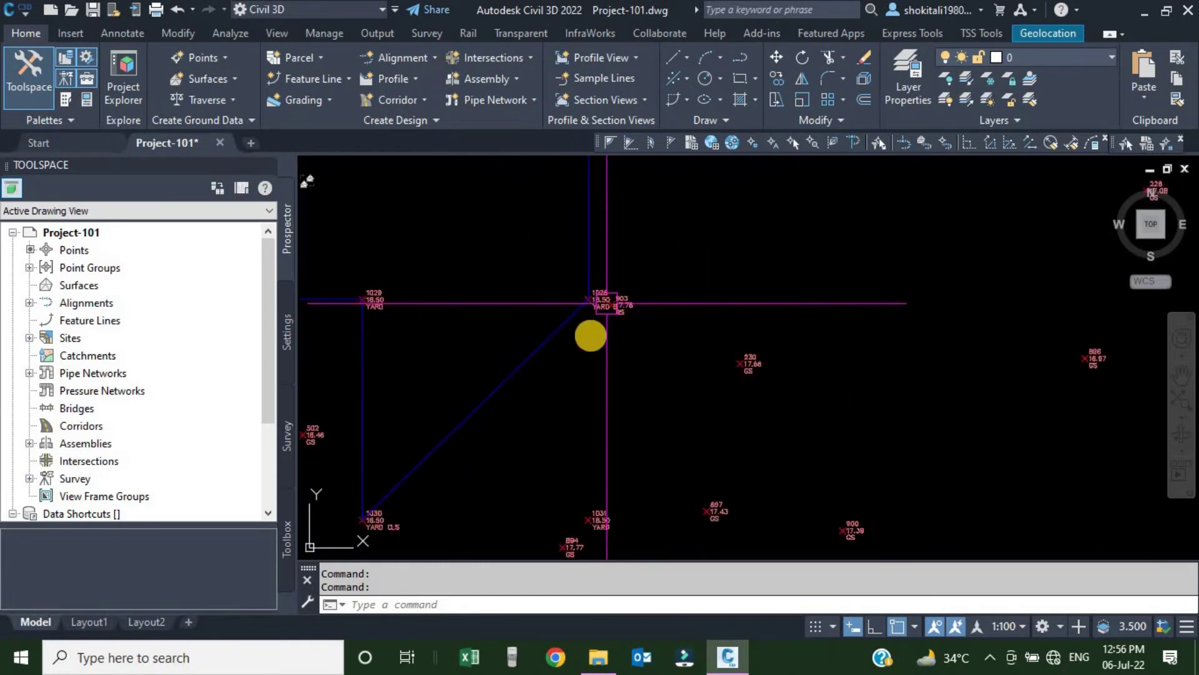
pyautogui.scroll(1, 564, 367)
pyautogui.scroll(4, 599, 425)
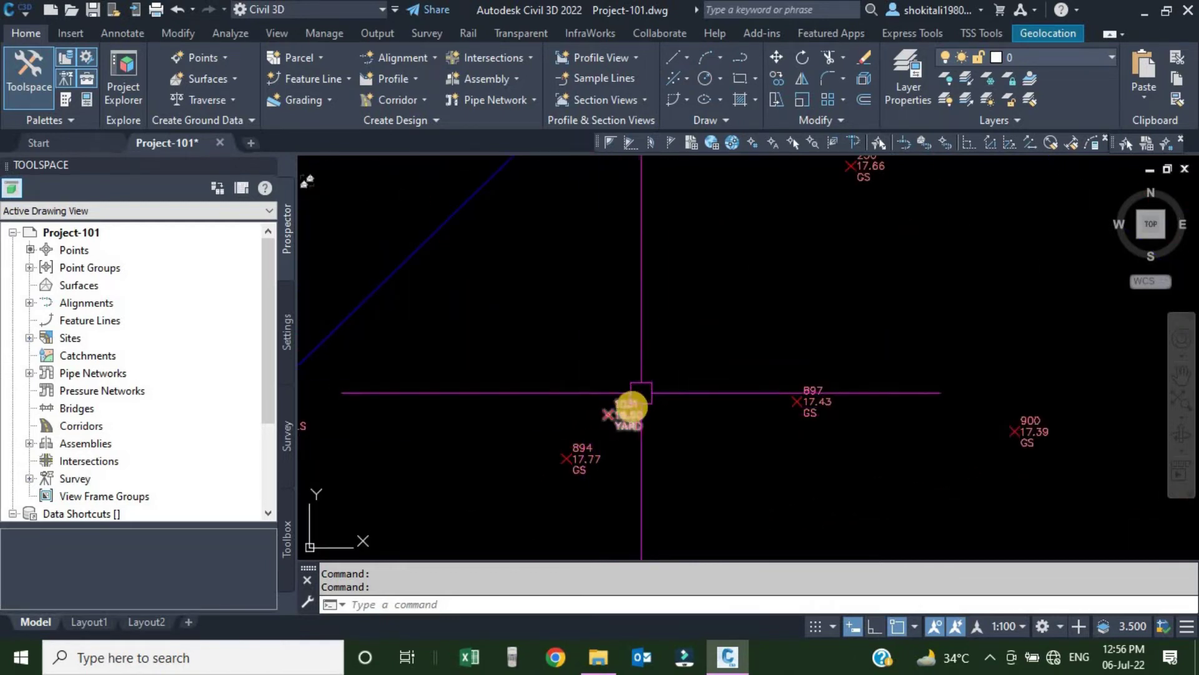
pyautogui.scroll(-5, 631, 400)
pyautogui.scroll(5, 624, 409)
pyautogui.scroll(2, 625, 387)
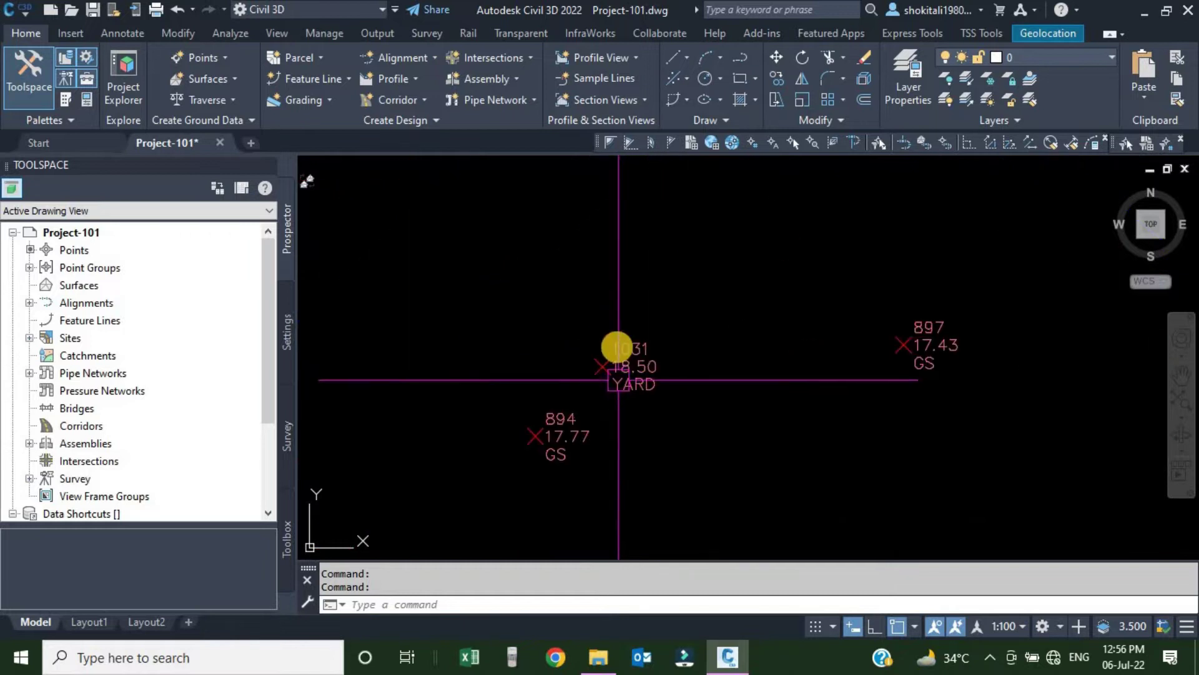
pyautogui.scroll(-5, 485, 385)
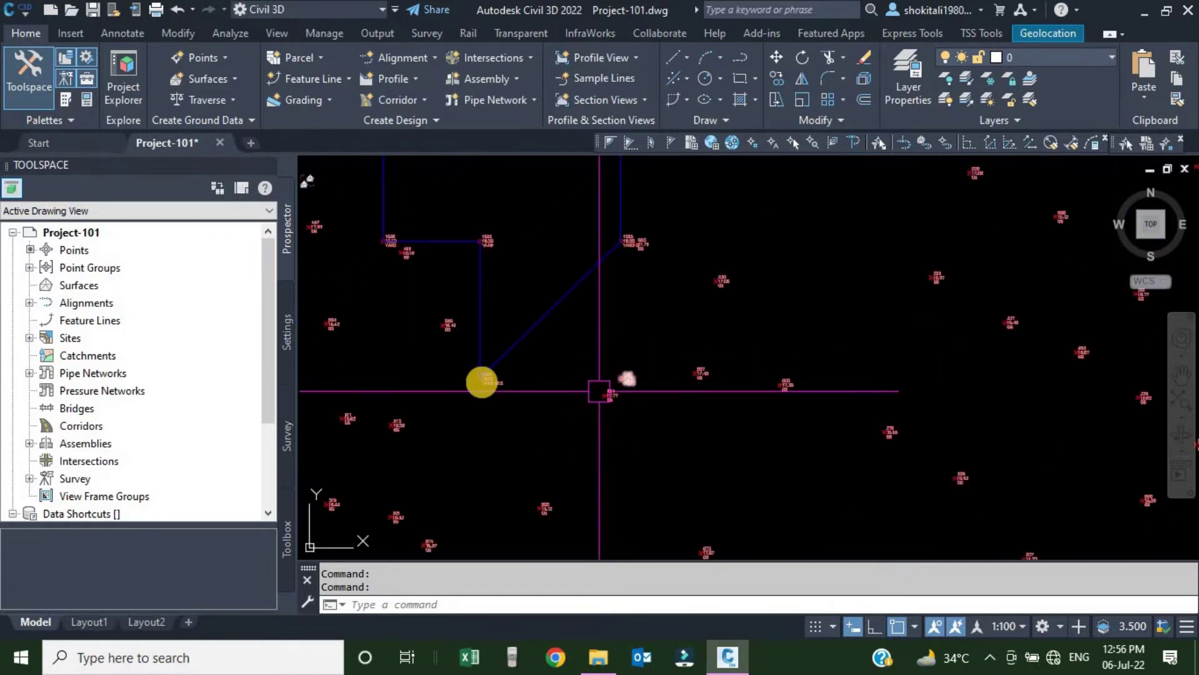
pyautogui.scroll(6, 498, 380)
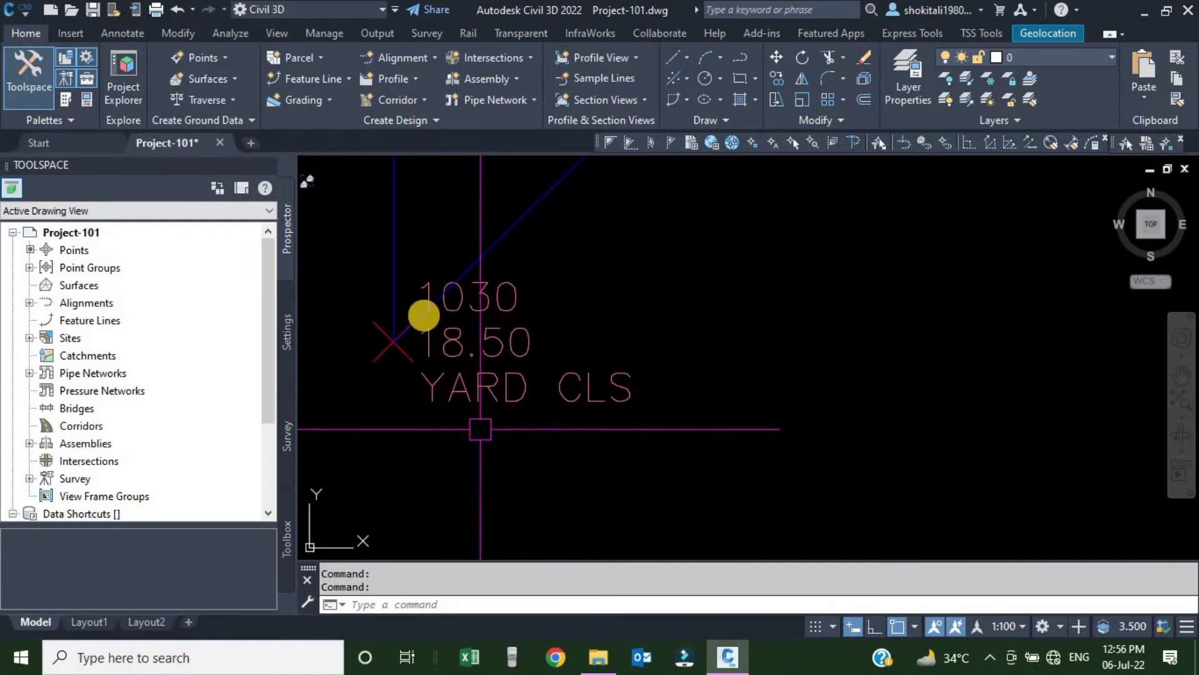
pyautogui.scroll(-4, 709, 372)
pyautogui.scroll(5, 631, 326)
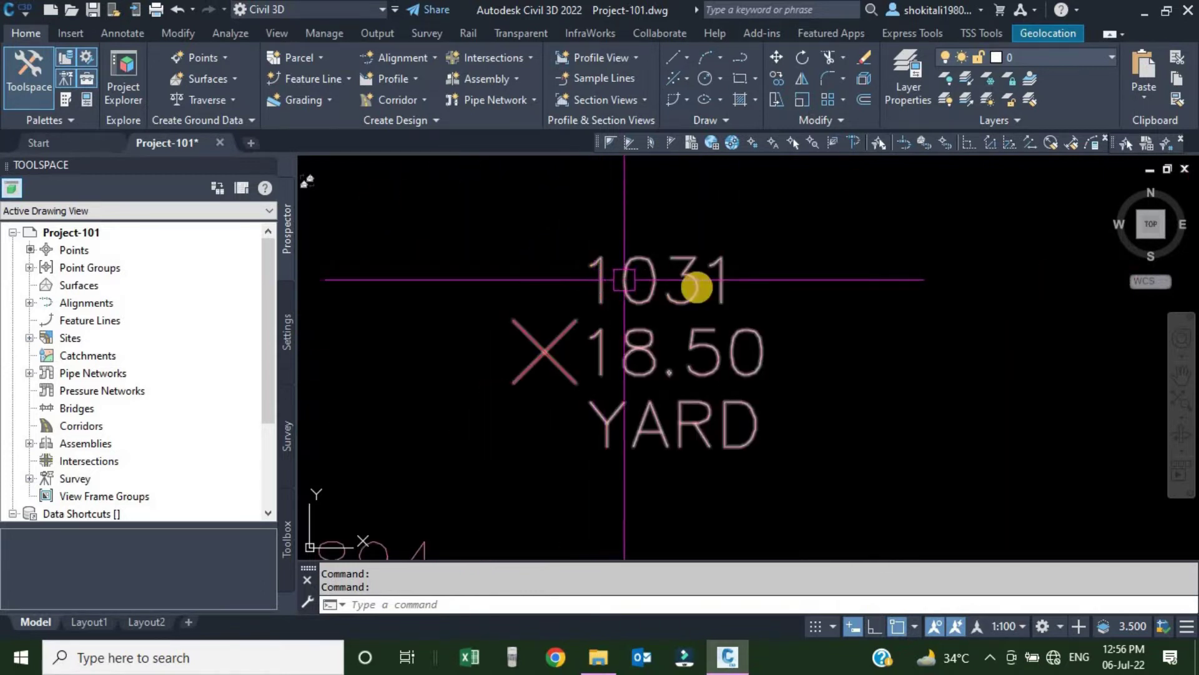
pyautogui.scroll(-5, 683, 332)
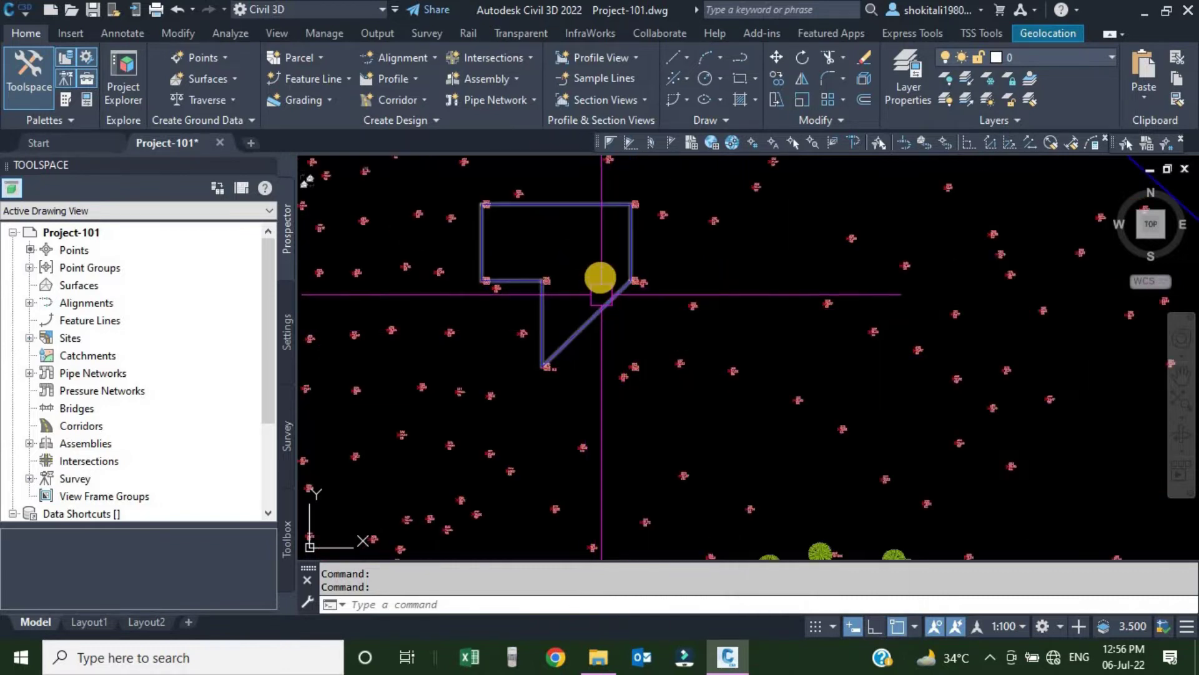
# Pan and zoom to inspect the X-shaped SHED figure.
pyautogui.moveTo(610, 249); pyautogui.dragTo(573, 453, button='middle')
pyautogui.scroll(4, 568, 262)
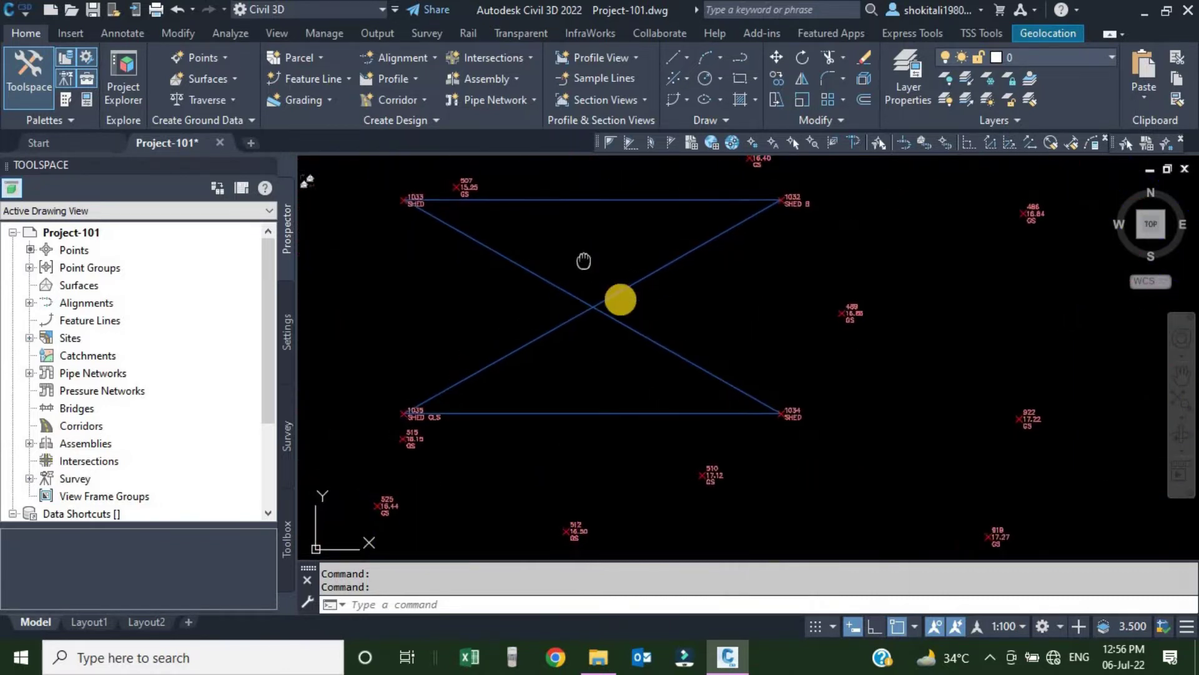
pyautogui.scroll(6, 823, 244)
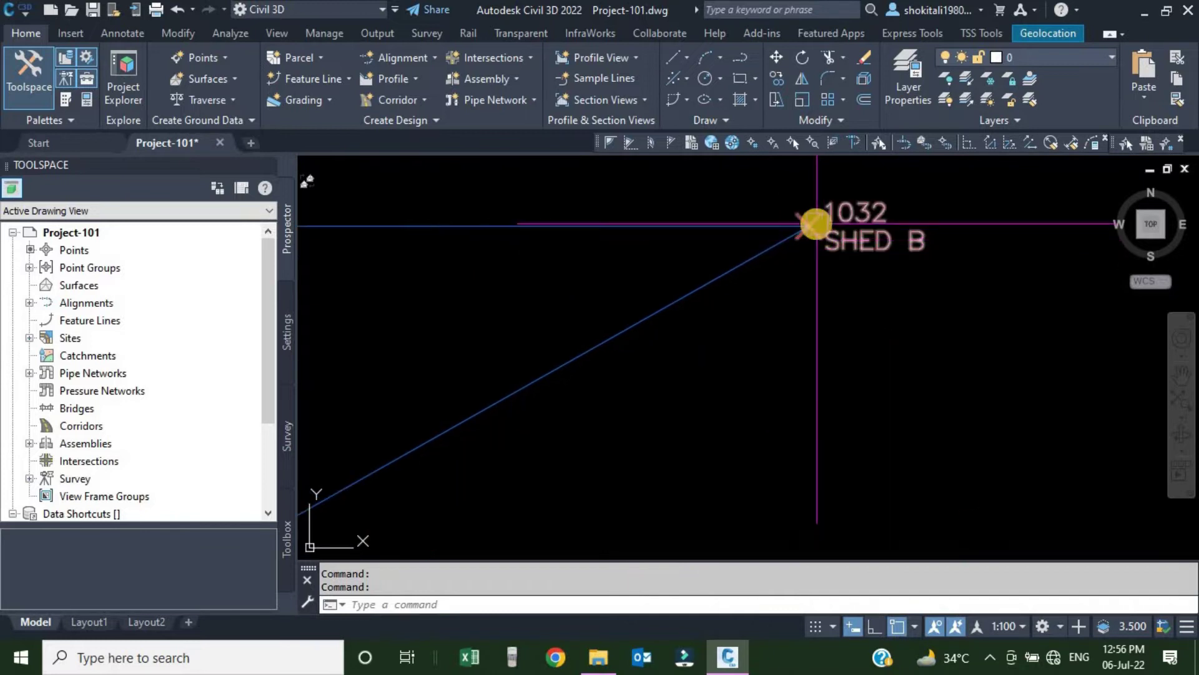
pyautogui.scroll(-6, 812, 234)
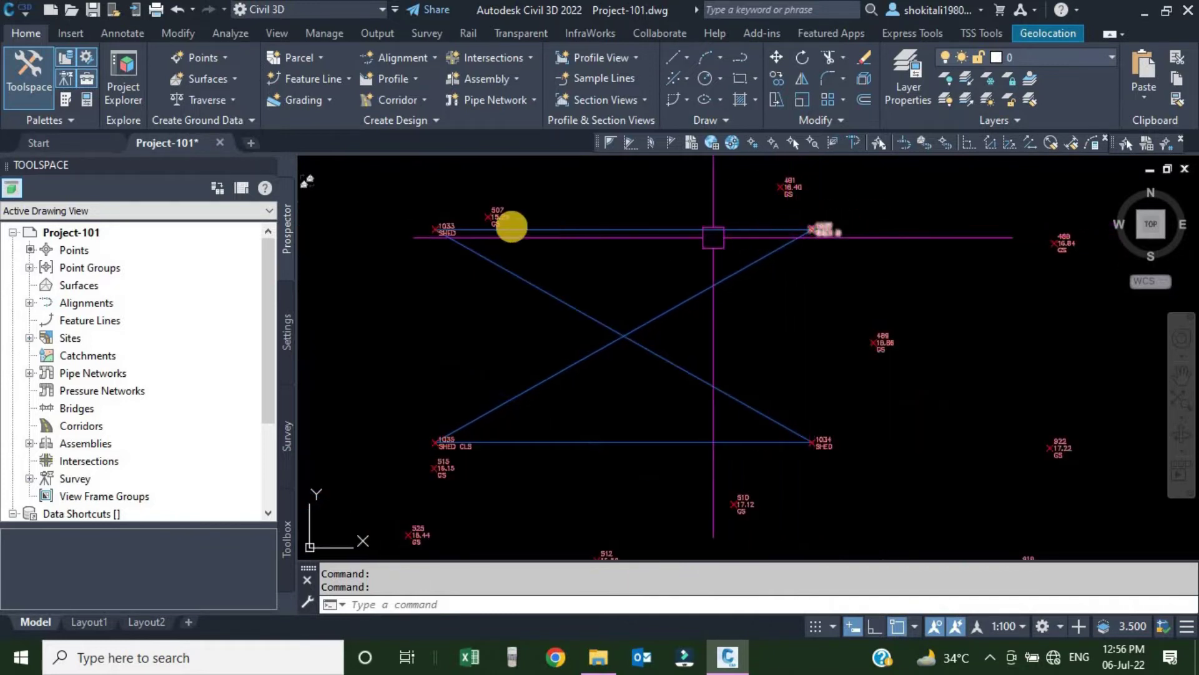
pyautogui.scroll(6, 435, 234)
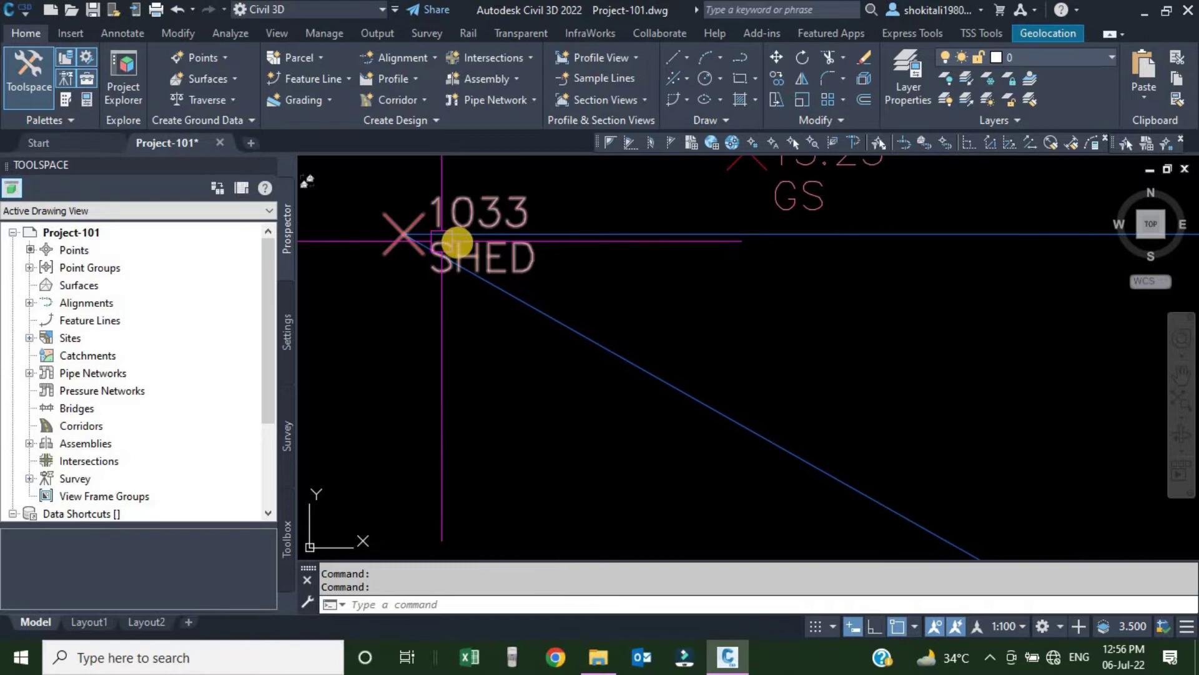
pyautogui.scroll(-6, 460, 246)
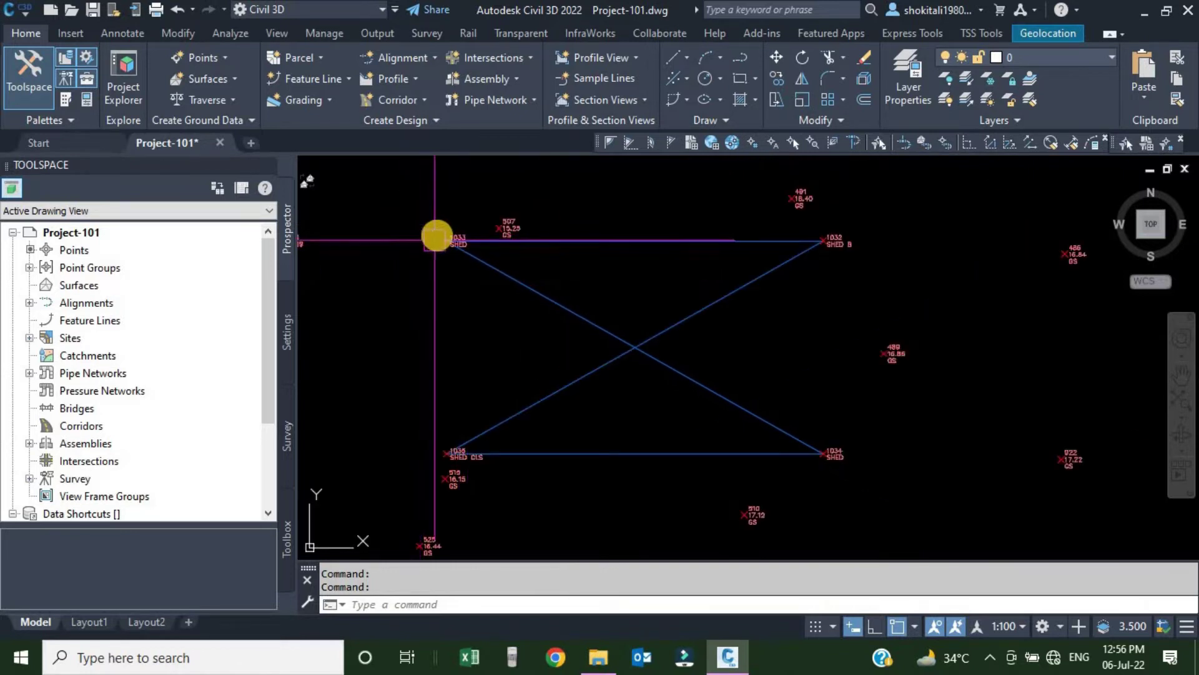
pyautogui.scroll(5, 823, 451)
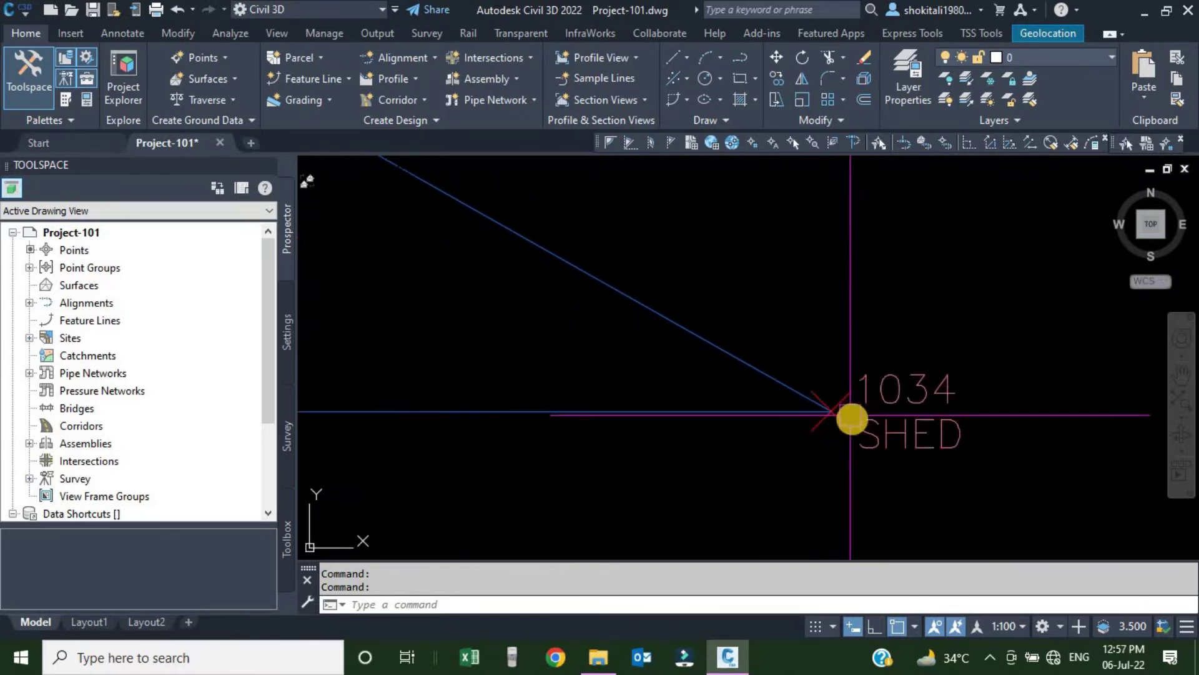
pyautogui.scroll(-5, 874, 404)
pyautogui.scroll(5, 648, 385)
pyautogui.scroll(-5, 681, 403)
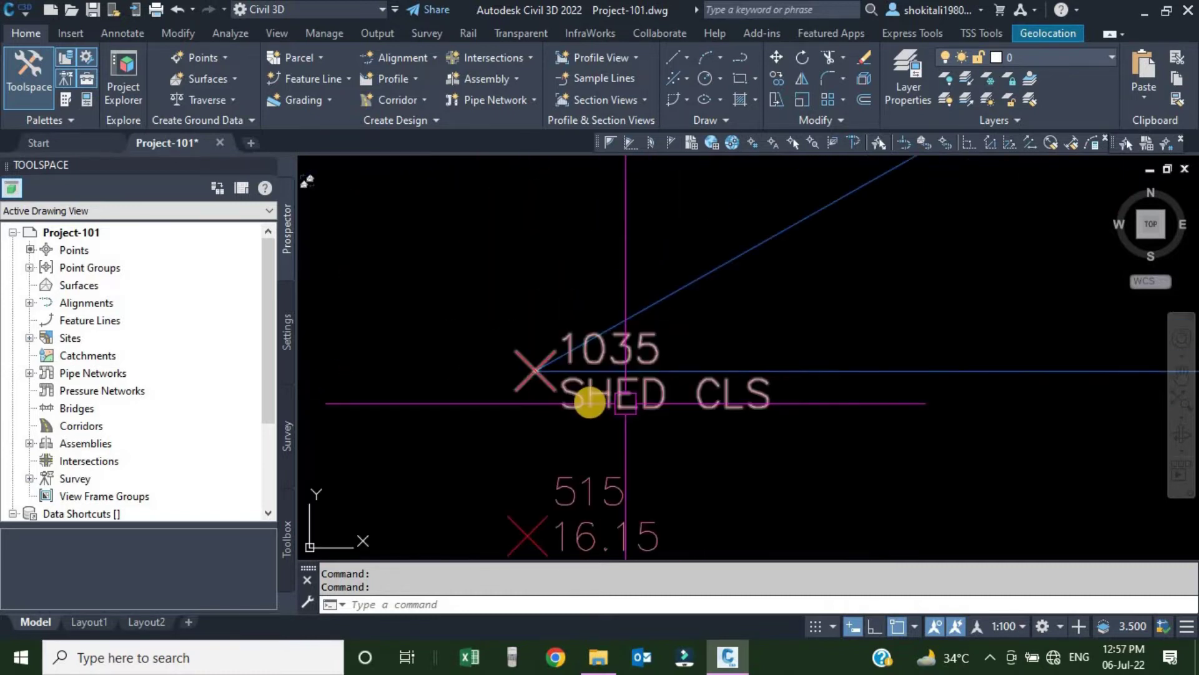
pyautogui.scroll(-2, 593, 407)
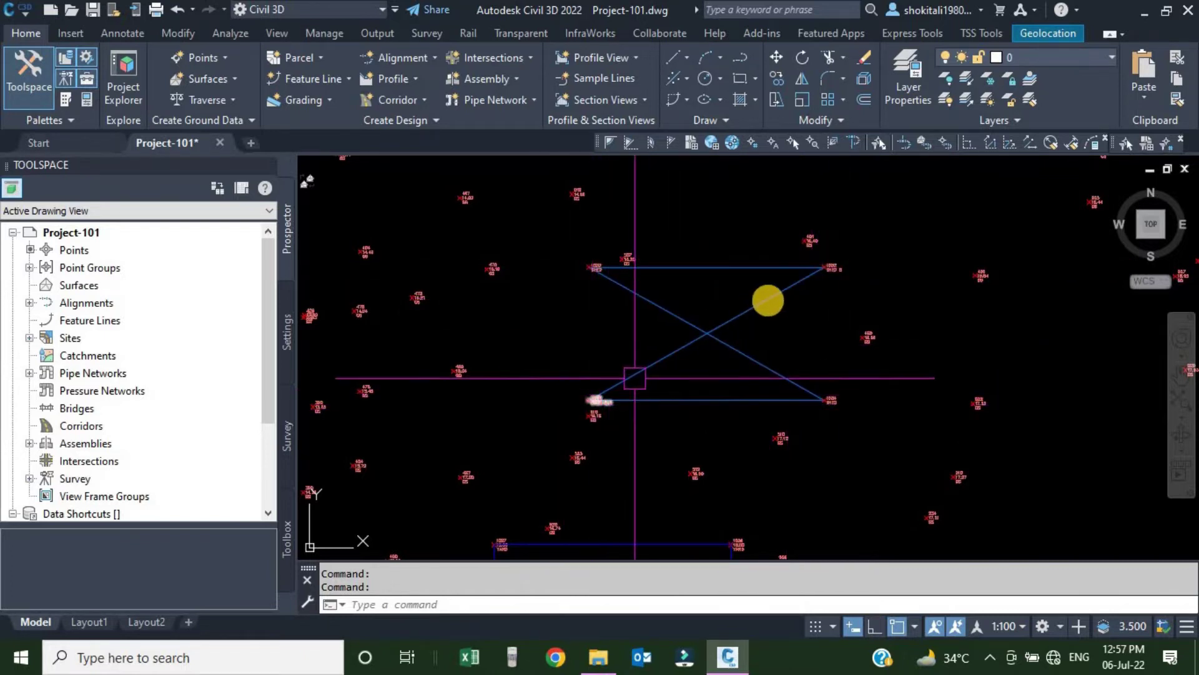
pyautogui.scroll(-3, 828, 261)
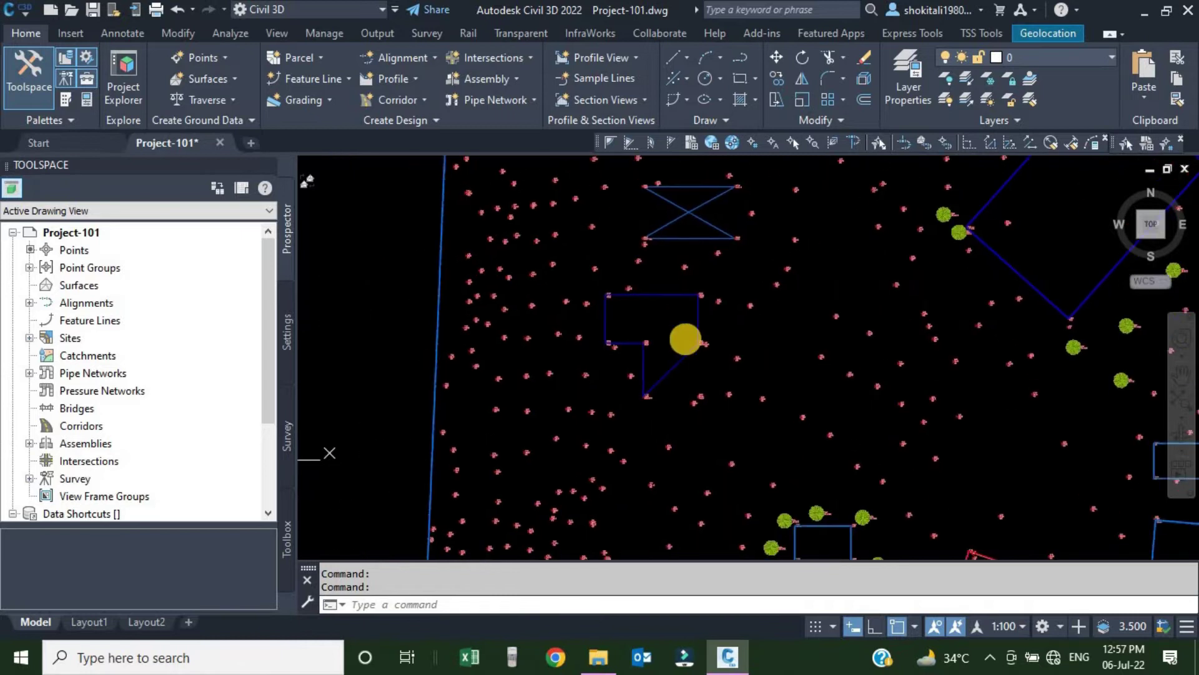
pyautogui.scroll(3, 664, 337)
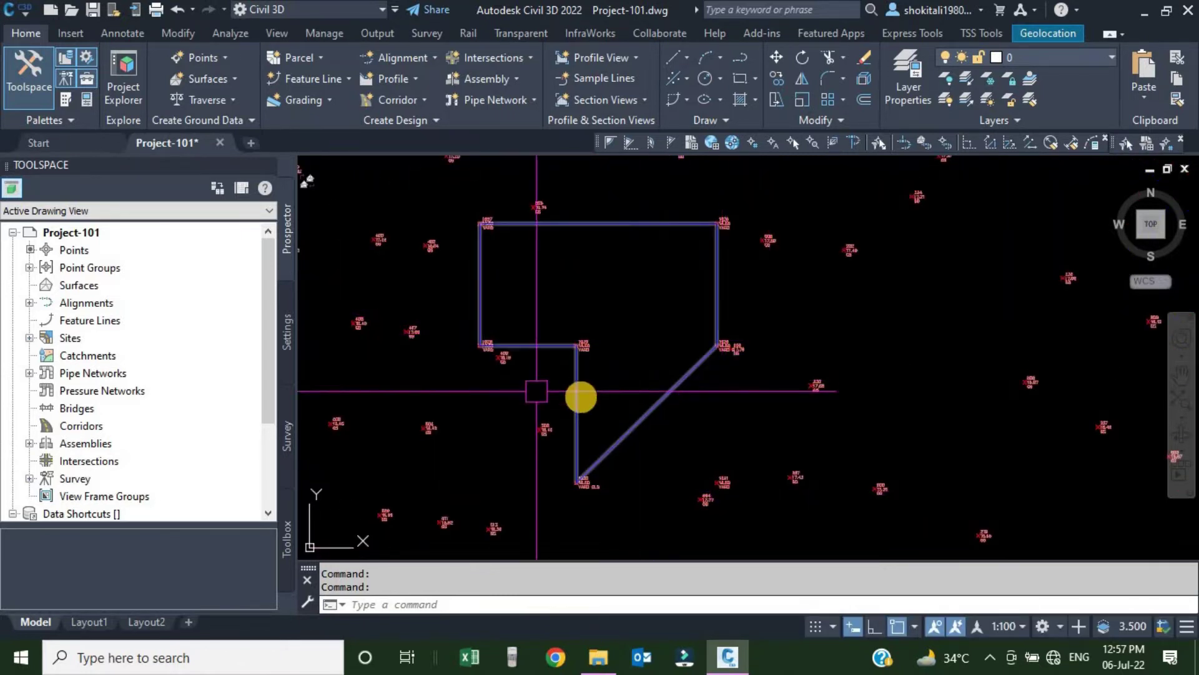
# Open the Project-101 survey database for edit and display its Figures collection.
pyautogui.click(285, 432)
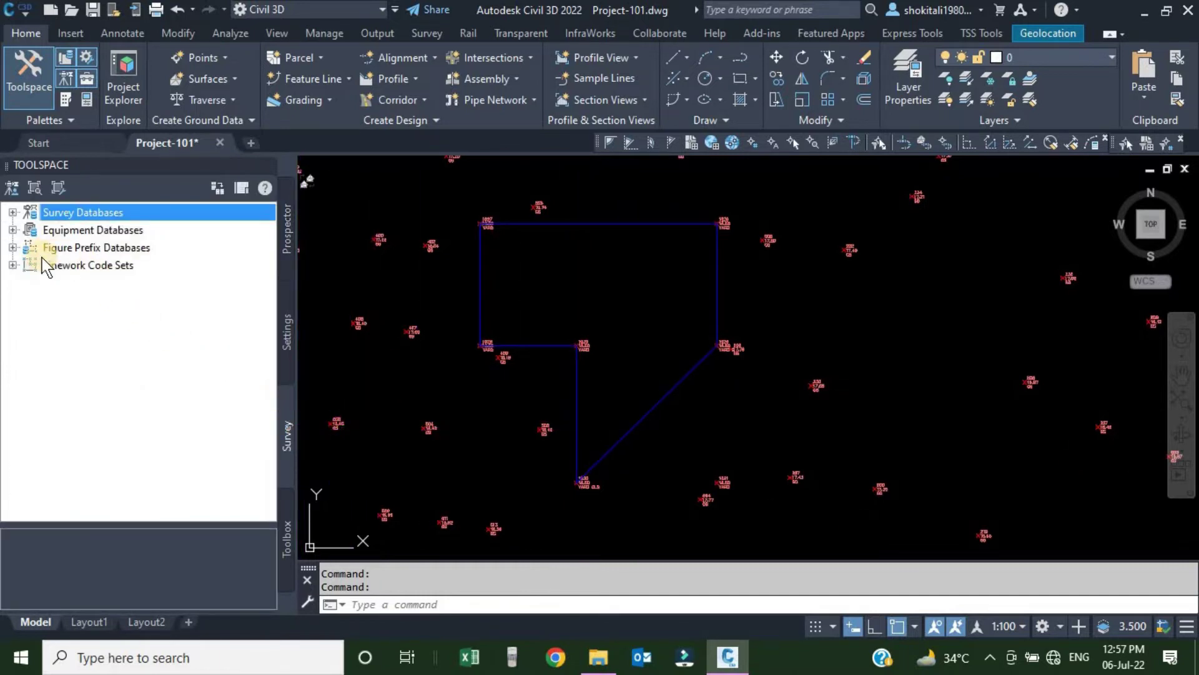
pyautogui.click(12, 213)
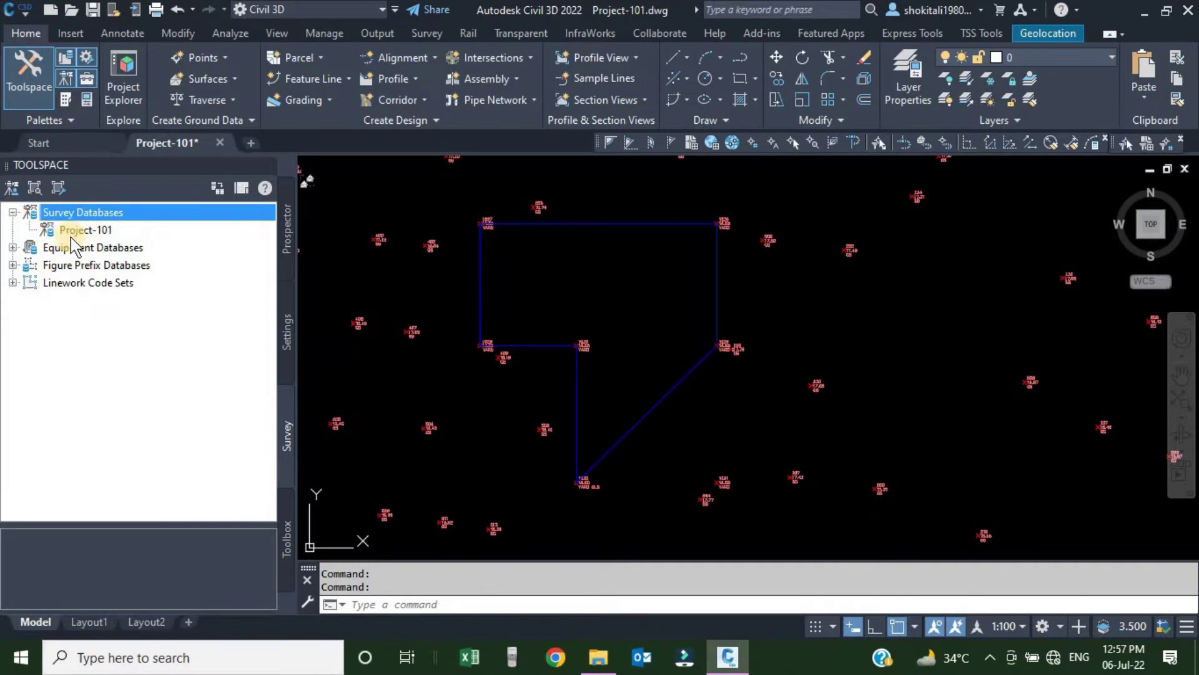
pyautogui.click(91, 231)
pyautogui.rightClick(91, 231)
pyautogui.click(146, 242)
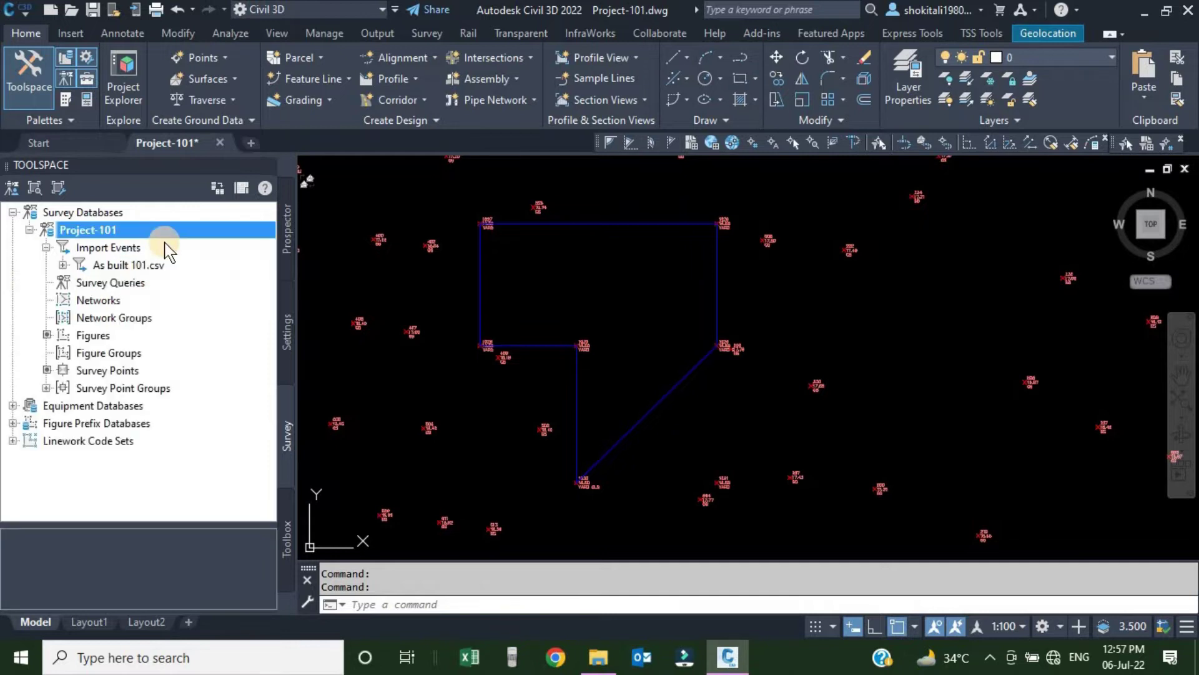
pyautogui.click(92, 336)
# Open the Figures Editor panorama listing all eight figures and move it aside.
pyautogui.rightClick(92, 343)
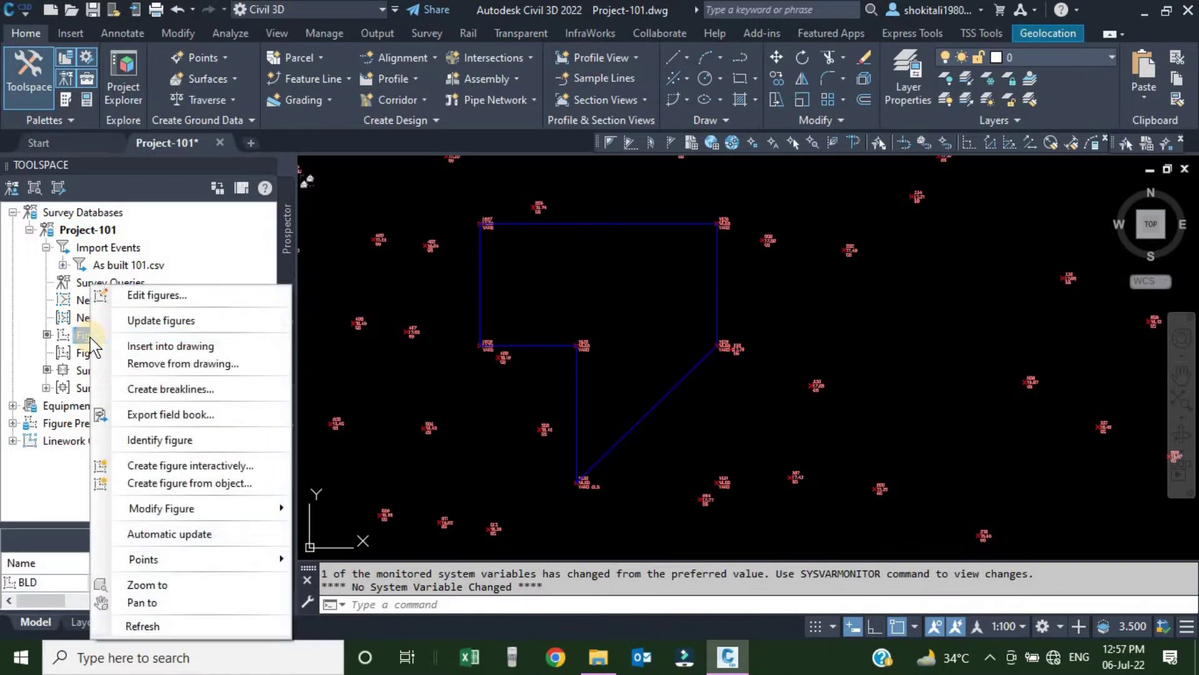
pyautogui.click(160, 295)
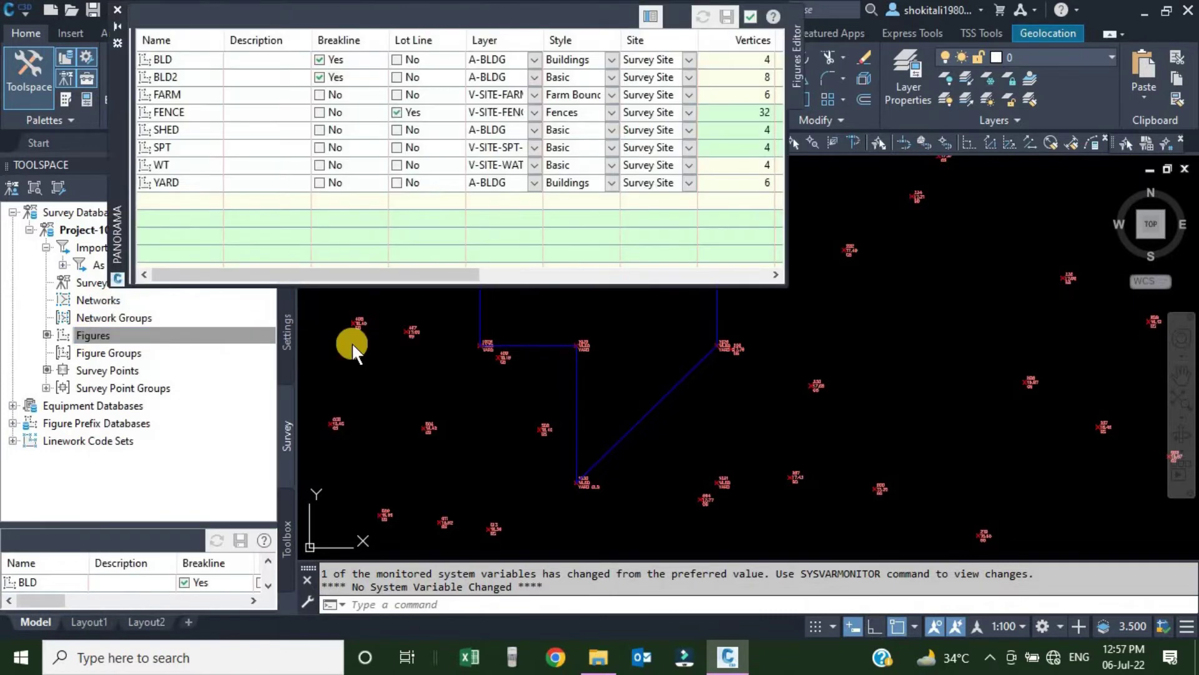
pyautogui.scroll(5, 771, 372)
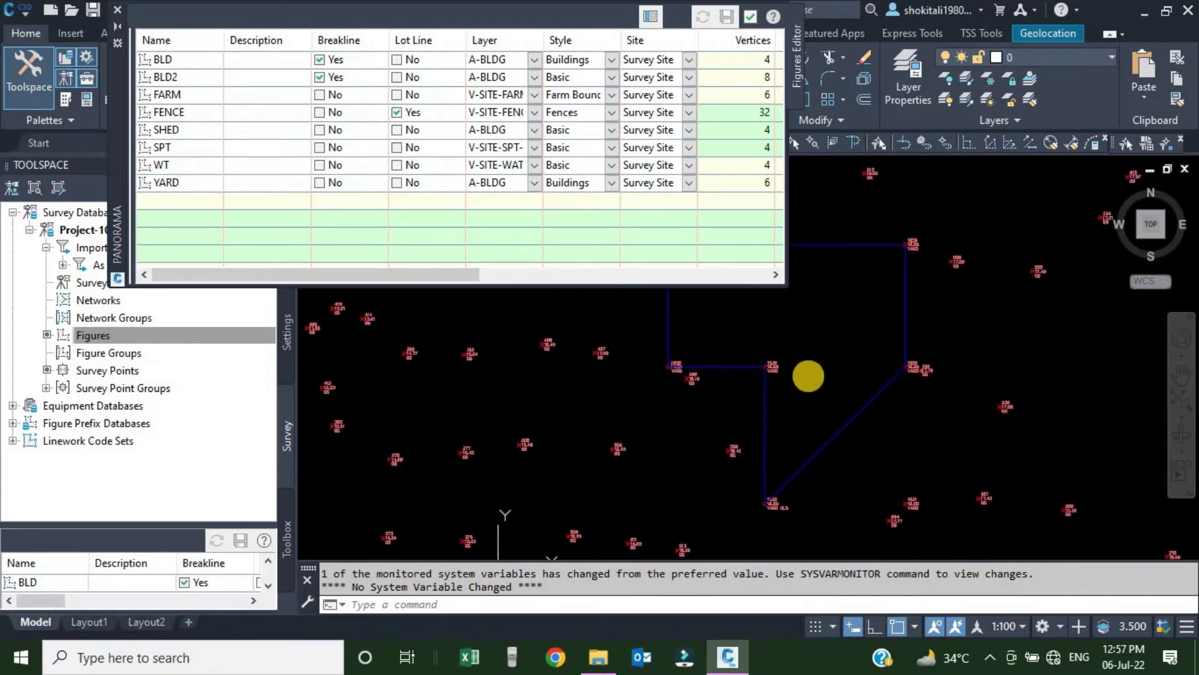
pyautogui.scroll(5, 762, 373)
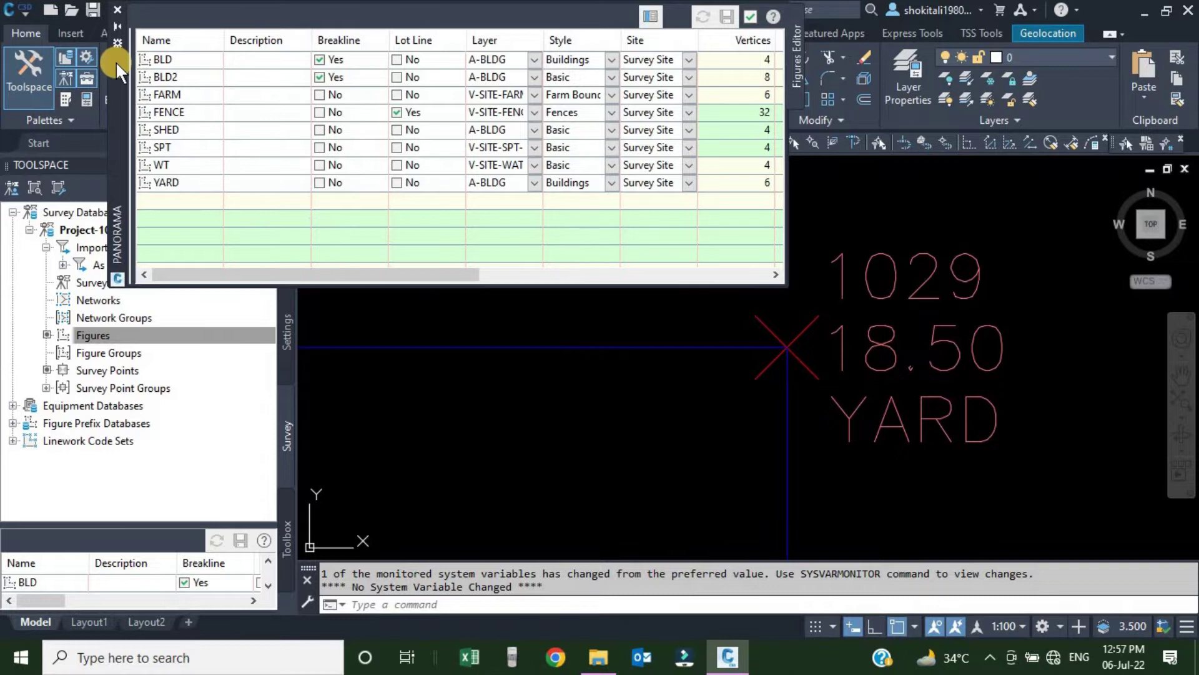
pyautogui.moveTo(116, 62); pyautogui.dragTo(86, 235)
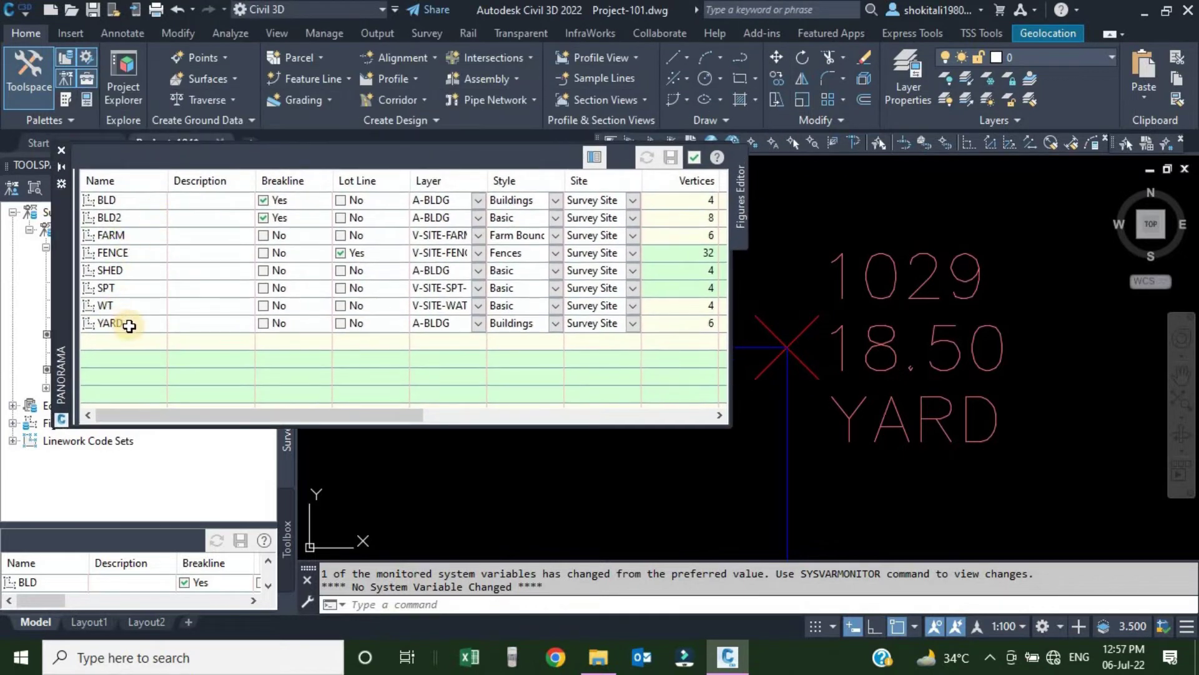
# Zoom out and highlight the YARD figure in the drawing from its row.
pyautogui.scroll(-10, 806, 345)
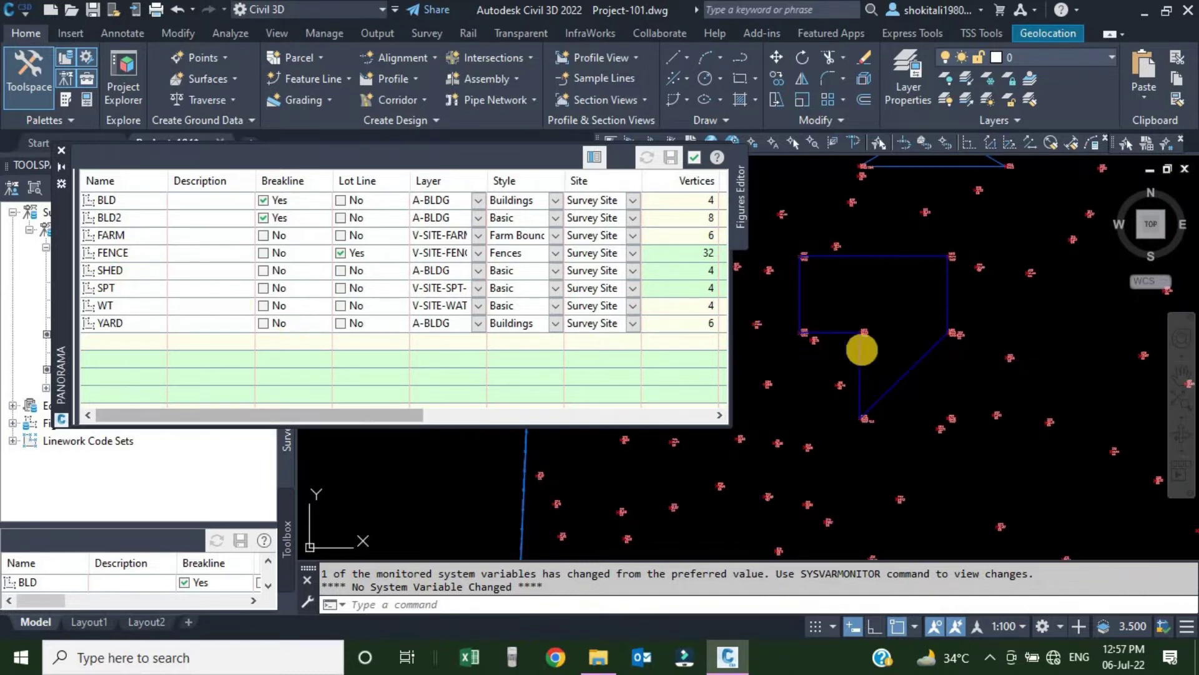
pyautogui.click(841, 330)
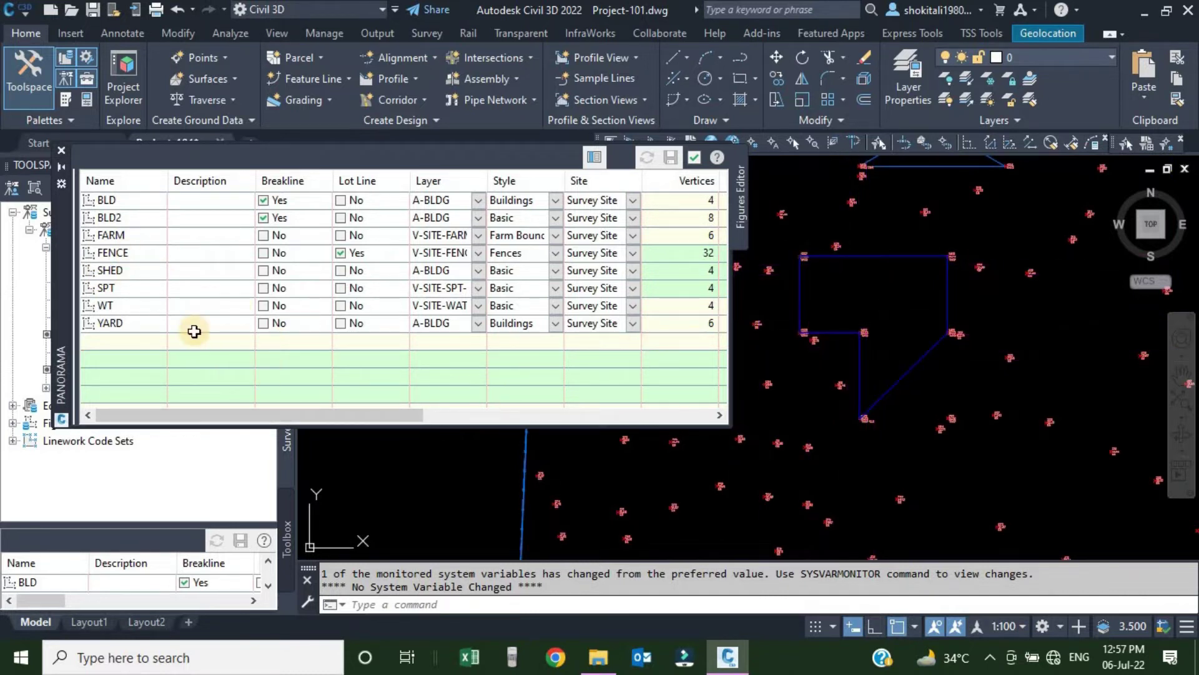
pyautogui.click(136, 327)
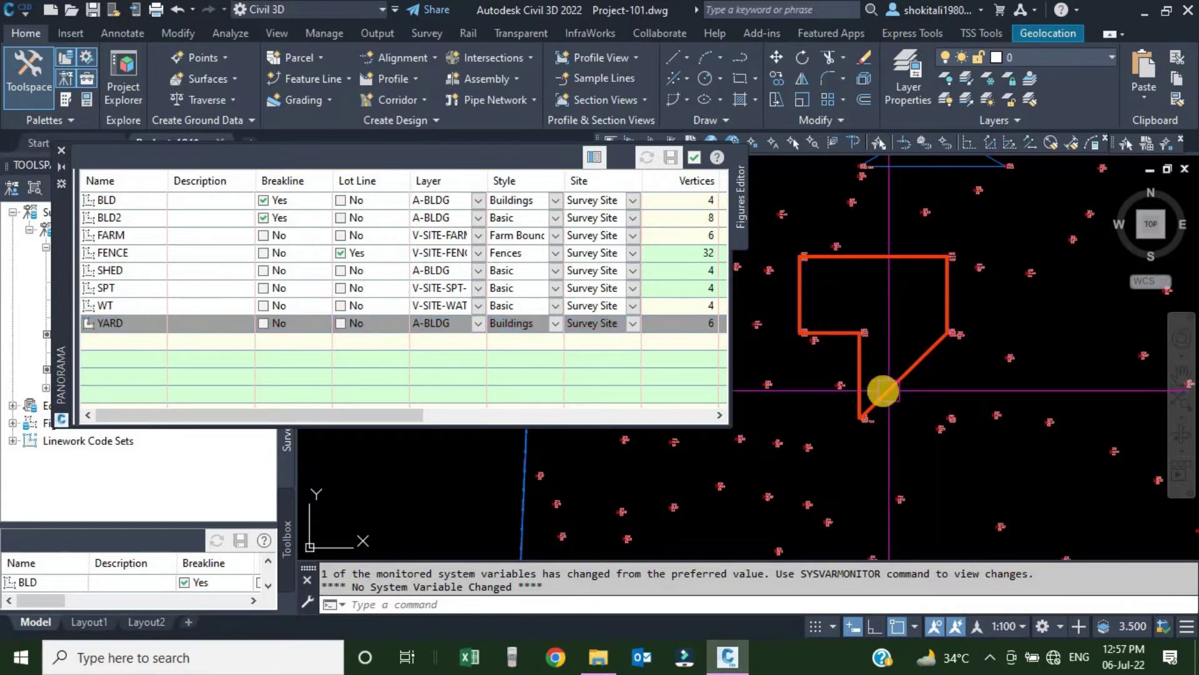
# Open YARD's Figure Properties and enlarge the list to show vertices 1025–1030.
pyautogui.rightClick(140, 327)
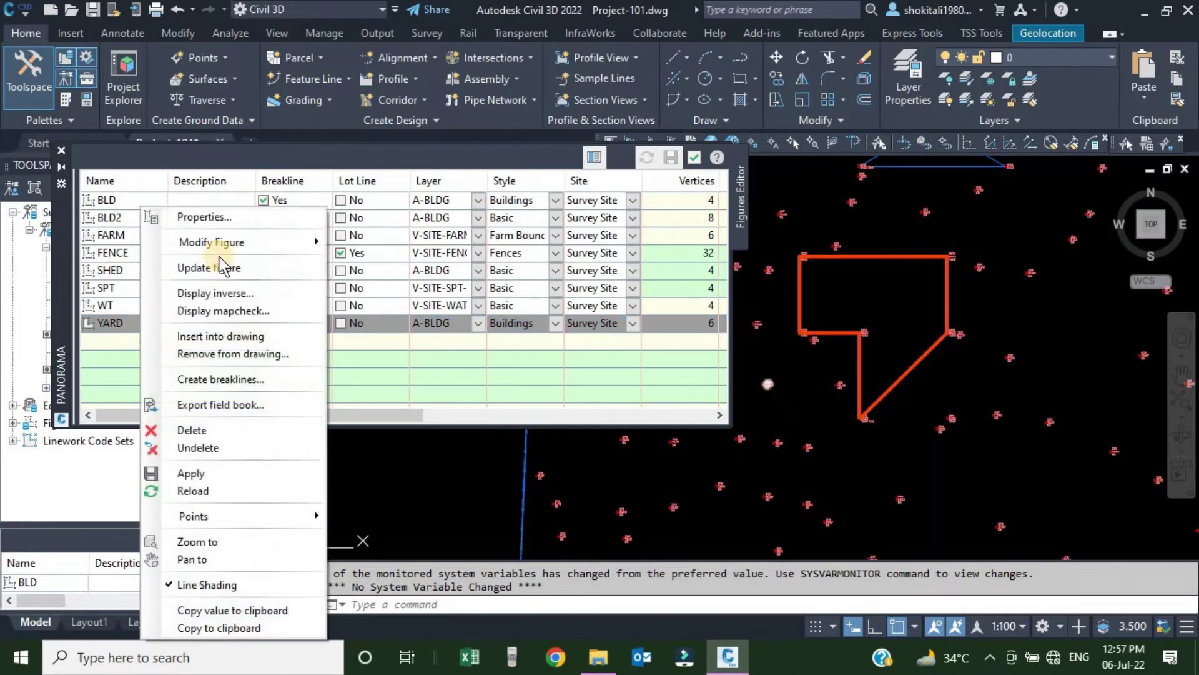
pyautogui.click(205, 216)
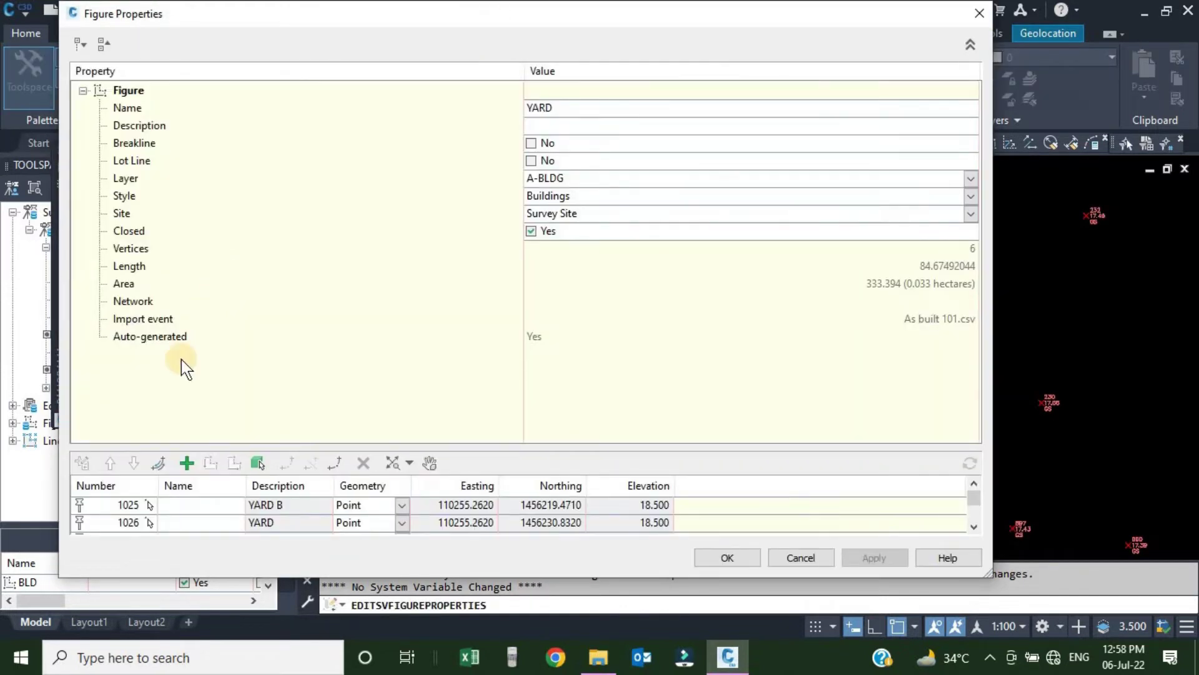
pyautogui.scroll(-2, 244, 502)
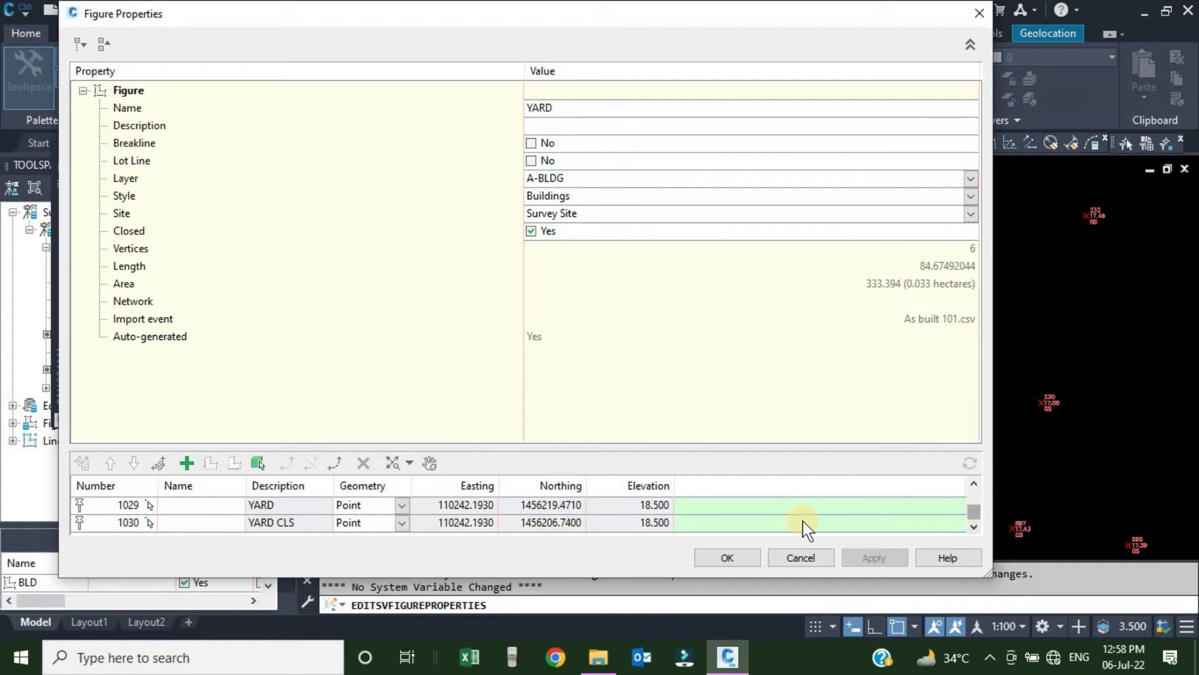
pyautogui.moveTo(597, 446); pyautogui.dragTo(594, 324)
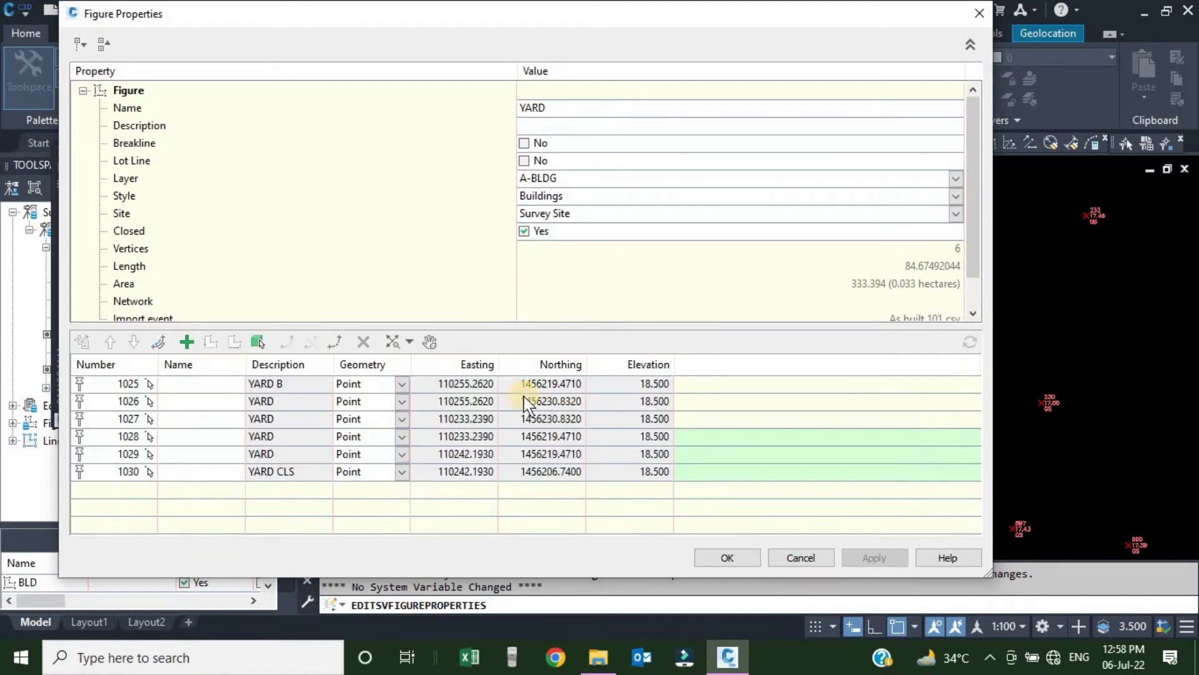
# Append a new last vertex to YARD and start picking its location in the drawing.
pyautogui.click(187, 343)
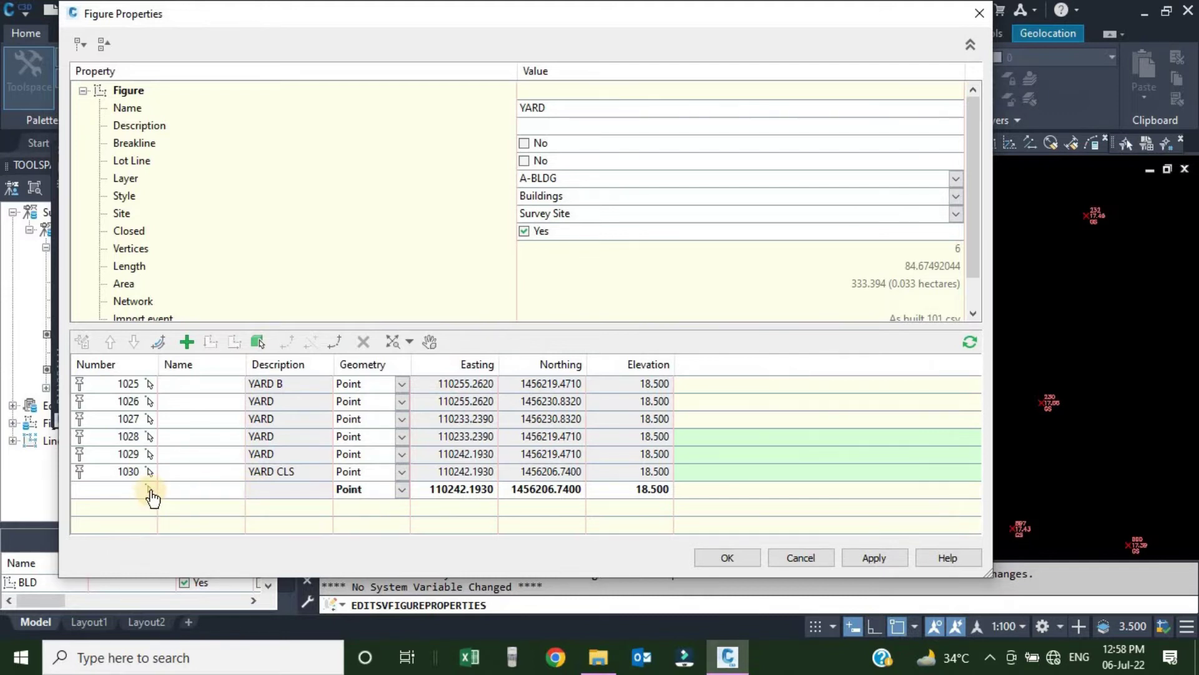
pyautogui.click(151, 496)
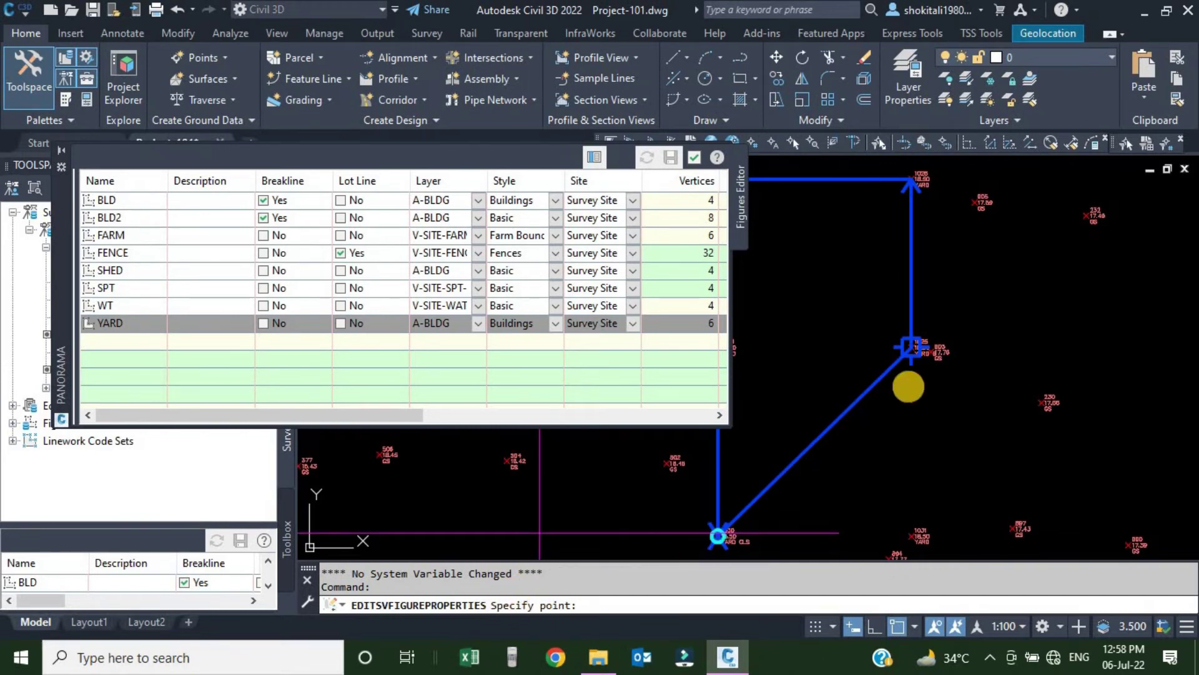
# Snap YARD's new seventh vertex to survey point 1031 at elevation 18.500.
pyautogui.scroll(-4, 937, 381)
pyautogui.moveTo(905, 420)
pyautogui.mouseDown(button='middle')
pyautogui.moveTo(983, 409)
pyautogui.moveTo(1009, 390)
pyautogui.mouseUp(button='middle')
pyautogui.scroll(5, 1037, 422)
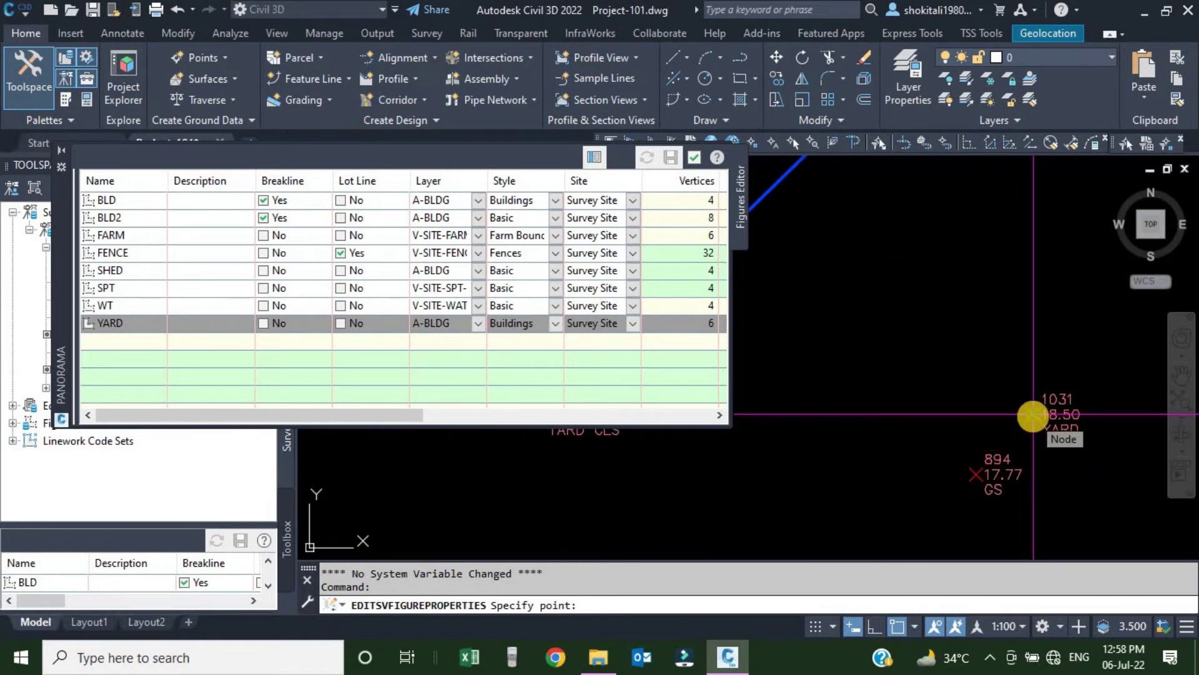
pyautogui.click(1033, 414)
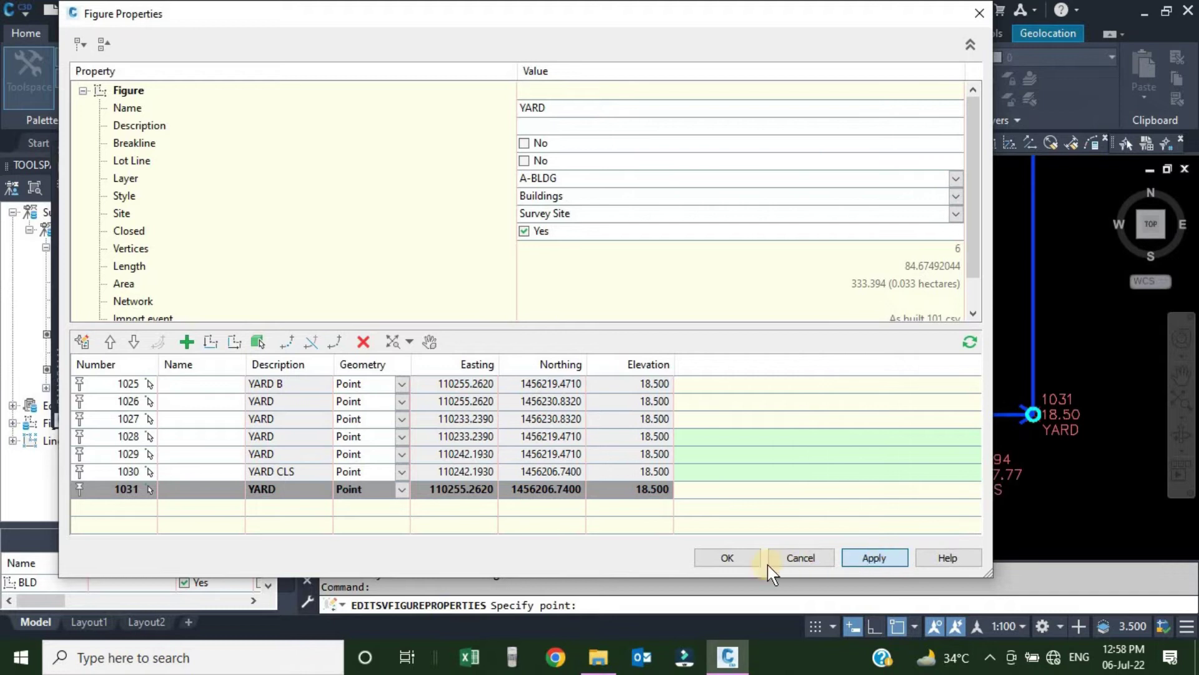
# Accept the YARD figure with its added seventh vertex.
pyautogui.click(728, 557)
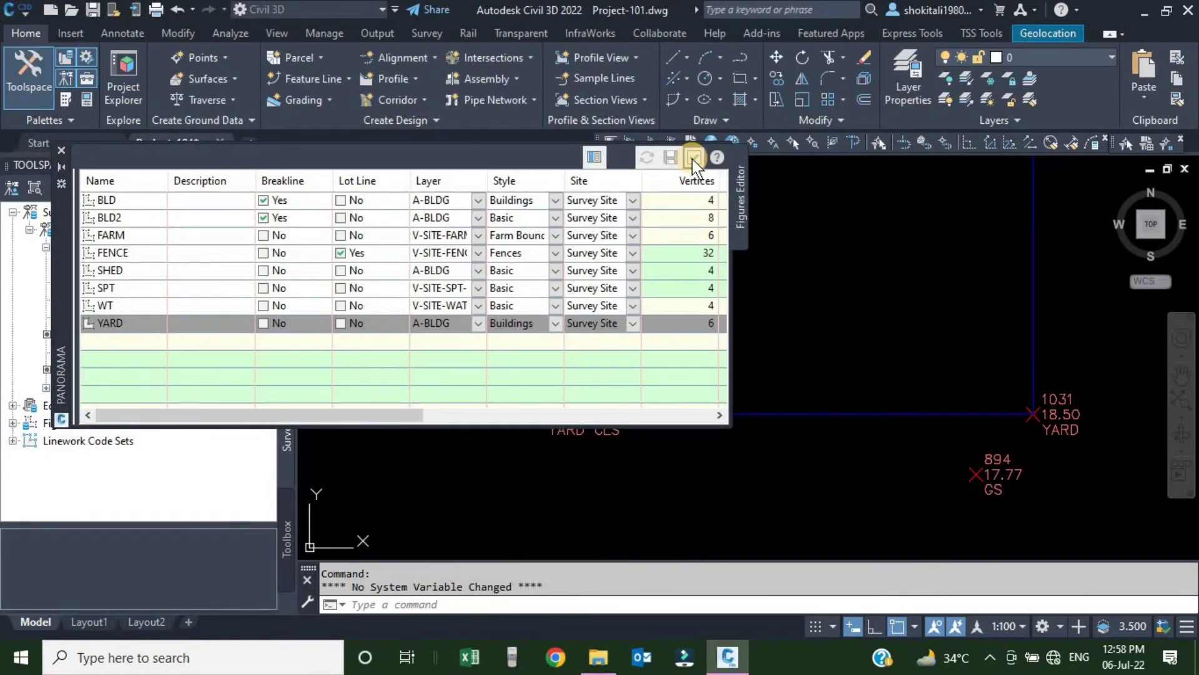
pyautogui.scroll(-3, 643, 312)
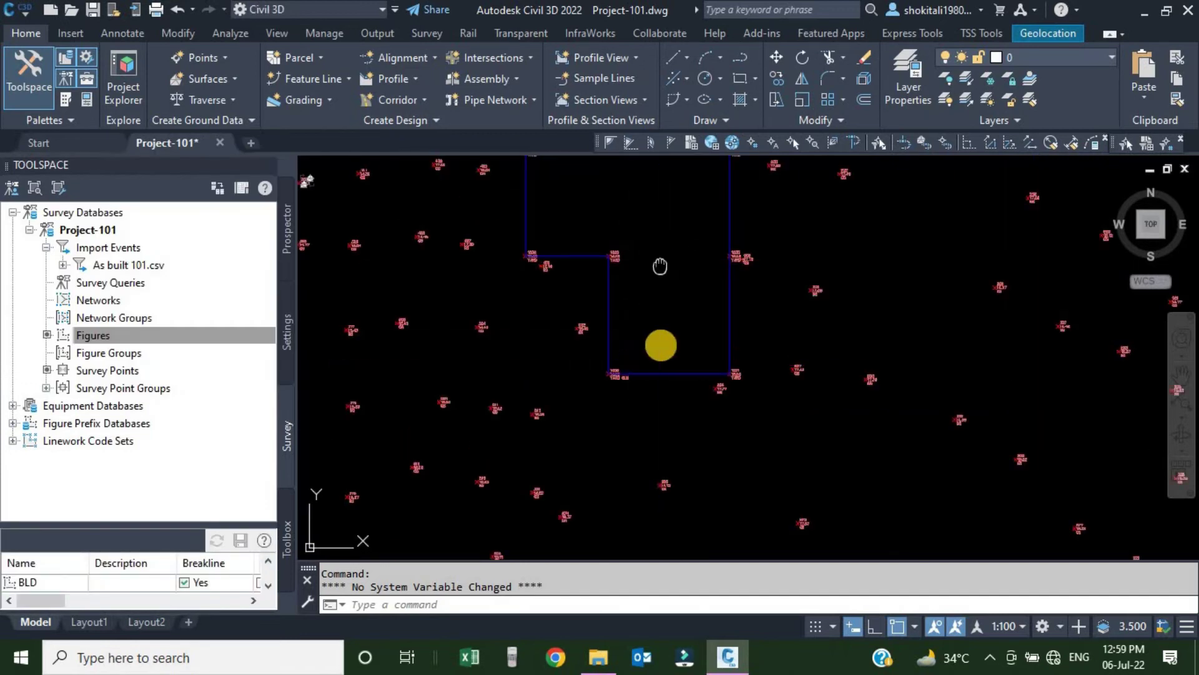
pyautogui.scroll(-5, 659, 356)
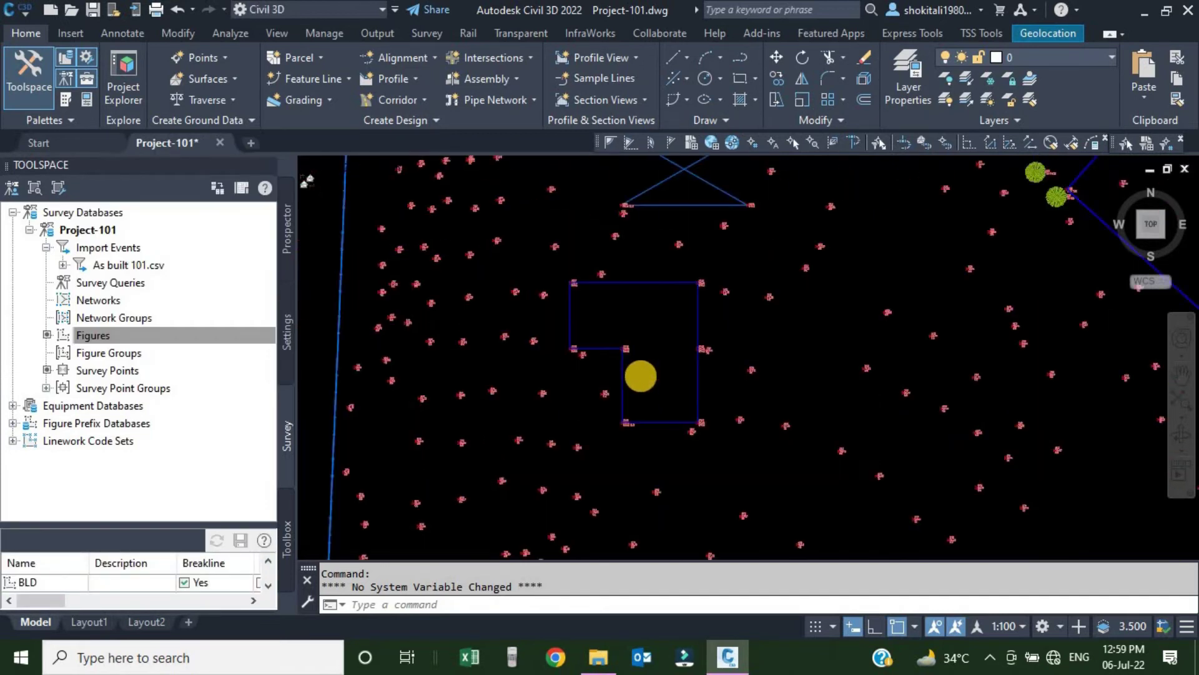
# Centre the SHED figure in the drawing and select the Figures collection.
pyautogui.click(655, 297)
pyautogui.scroll(8, 656, 298)
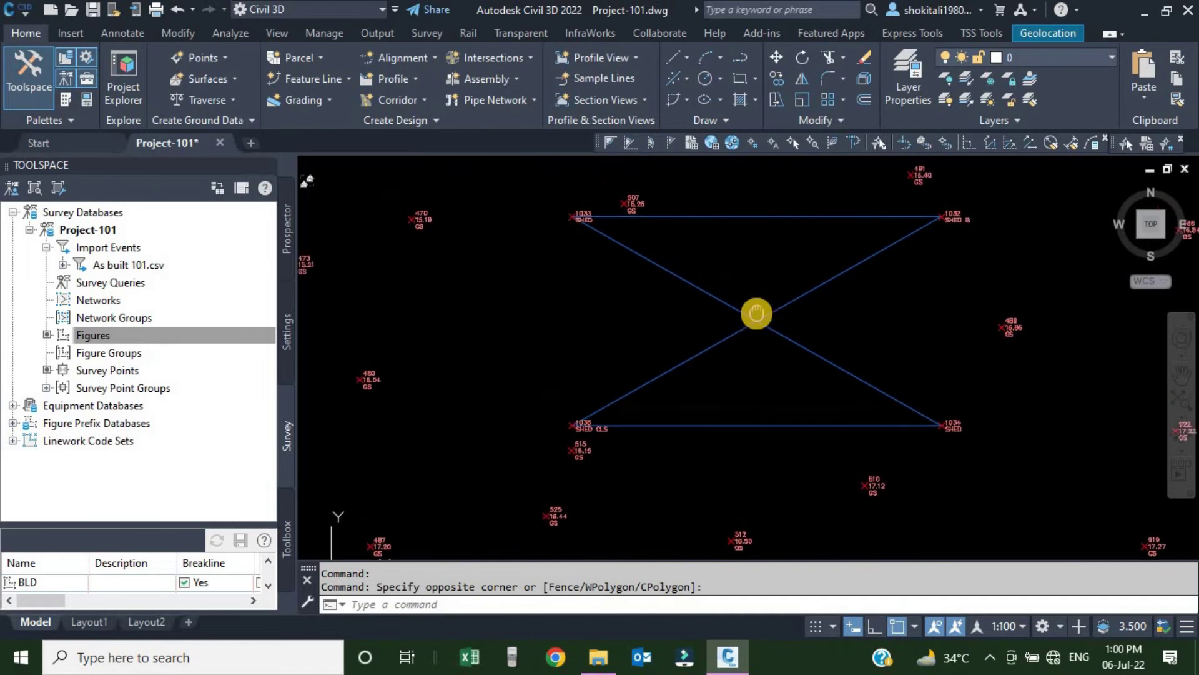
pyautogui.scroll(-5, 737, 308)
pyautogui.scroll(5, 747, 325)
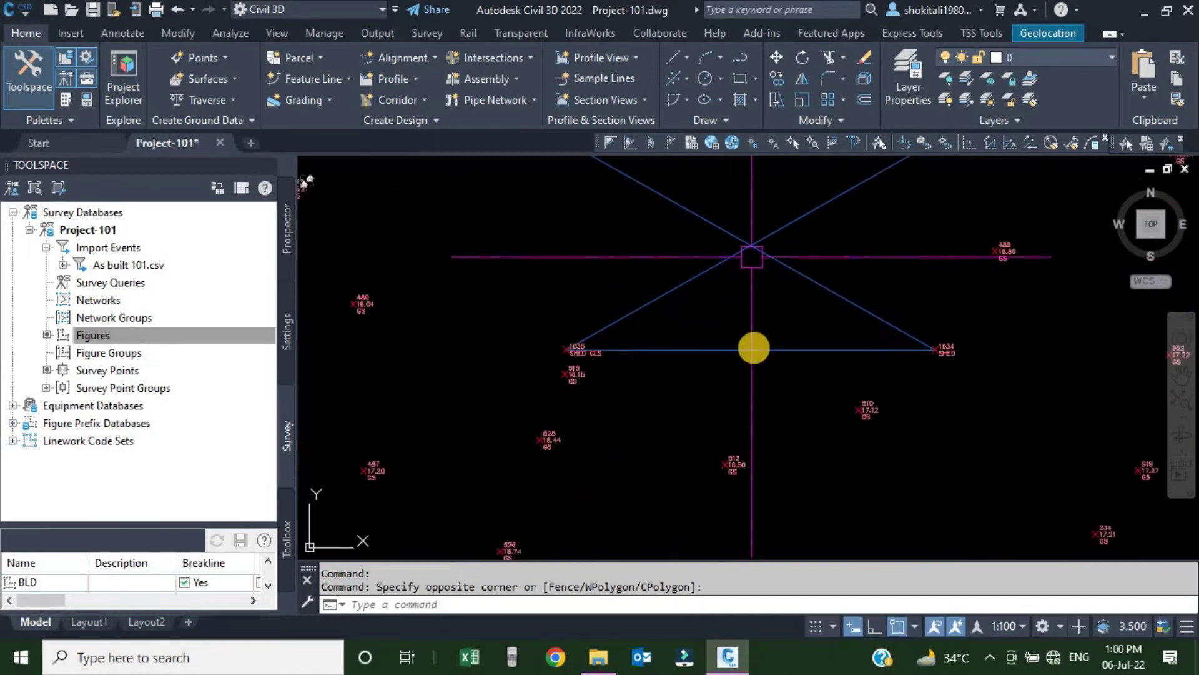
pyautogui.moveTo(754, 349); pyautogui.dragTo(754, 438, button='middle')
pyautogui.click(164, 344)
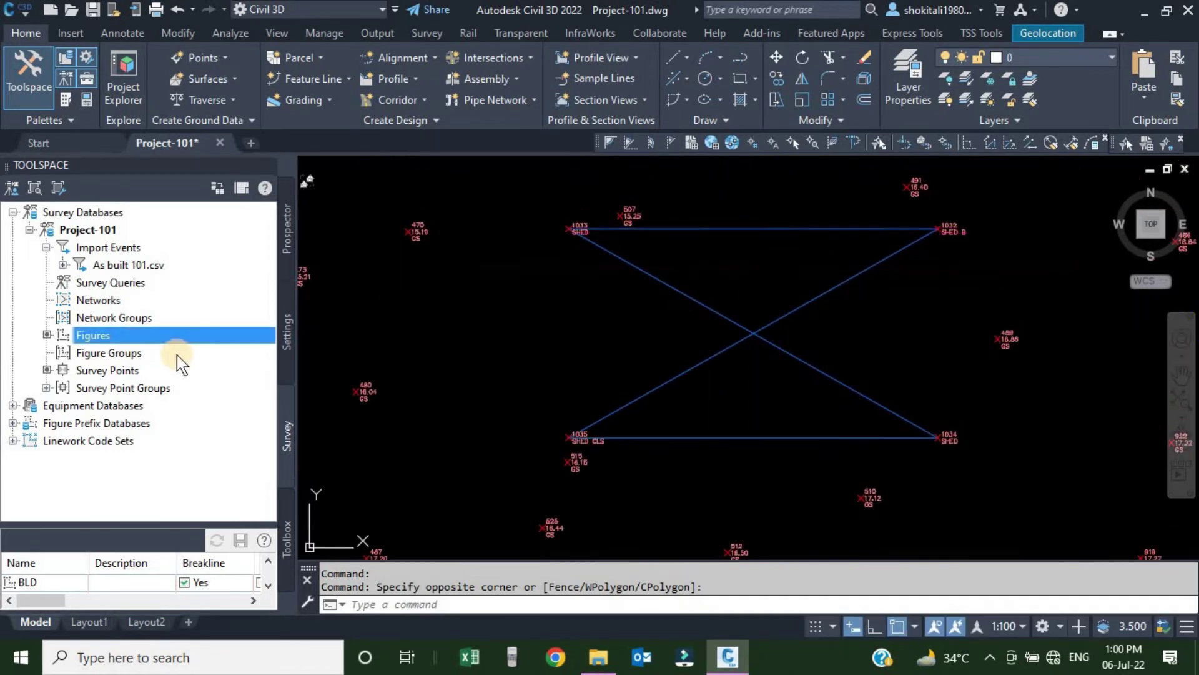
# Reopen the Figures Editor listing all Project-101 figures.
pyautogui.rightClick(94, 335)
pyautogui.click(174, 296)
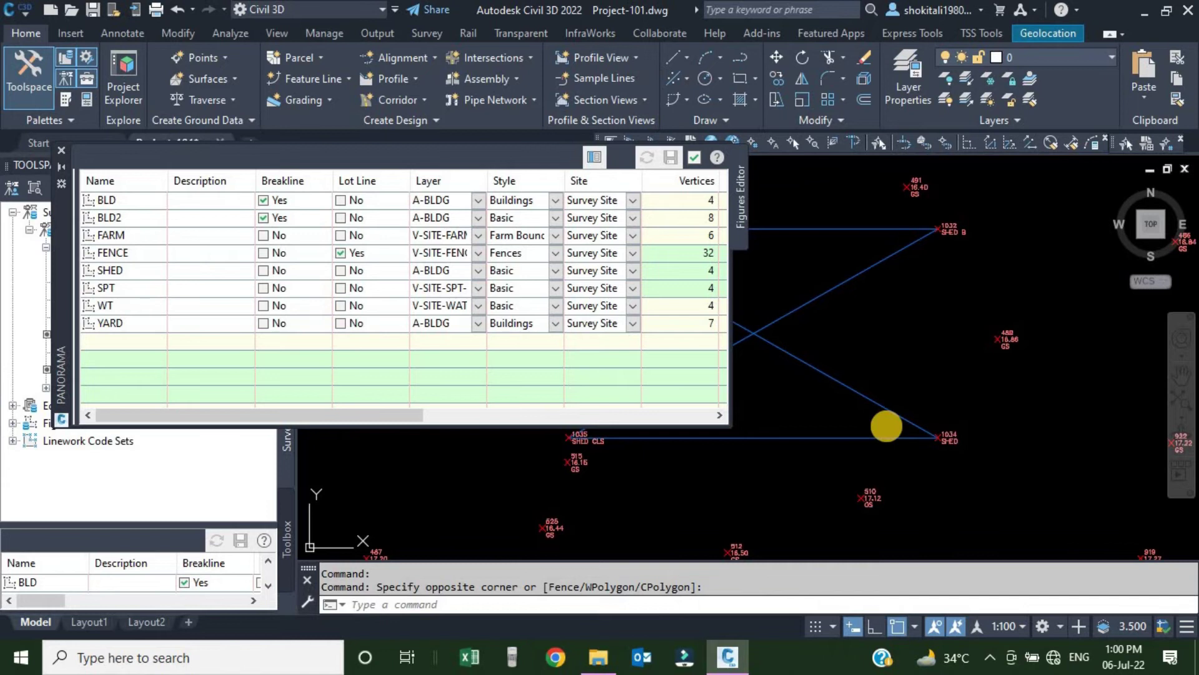
pyautogui.scroll(6, 947, 418)
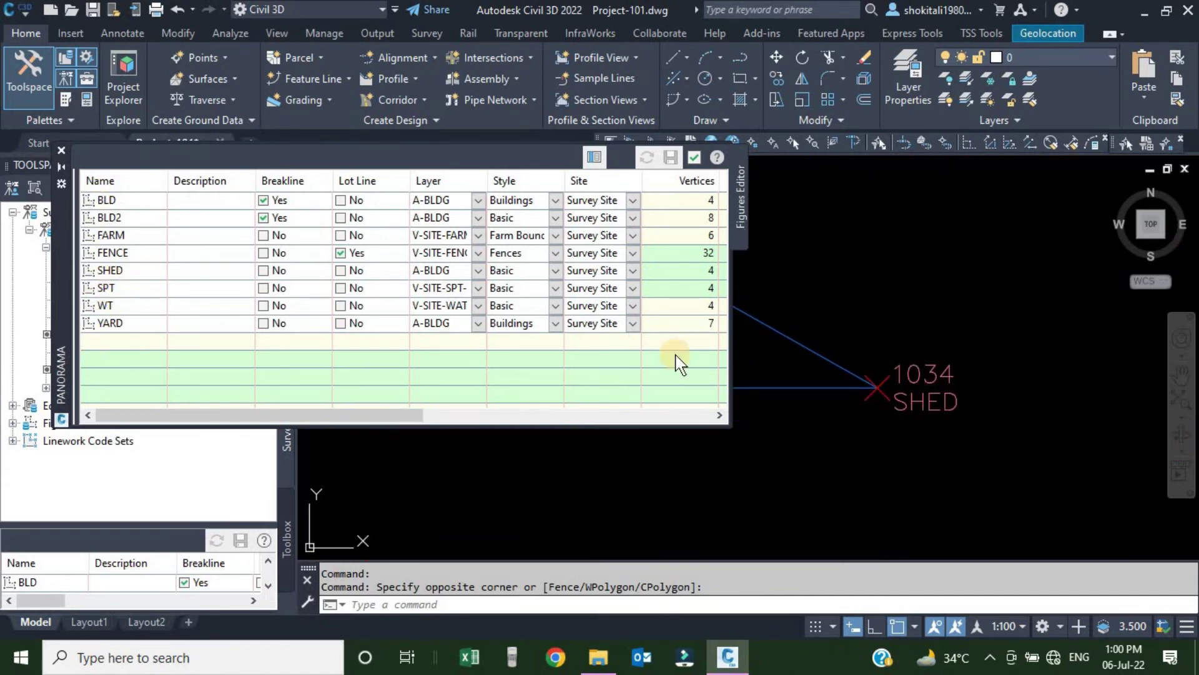
pyautogui.scroll(-4, 816, 300)
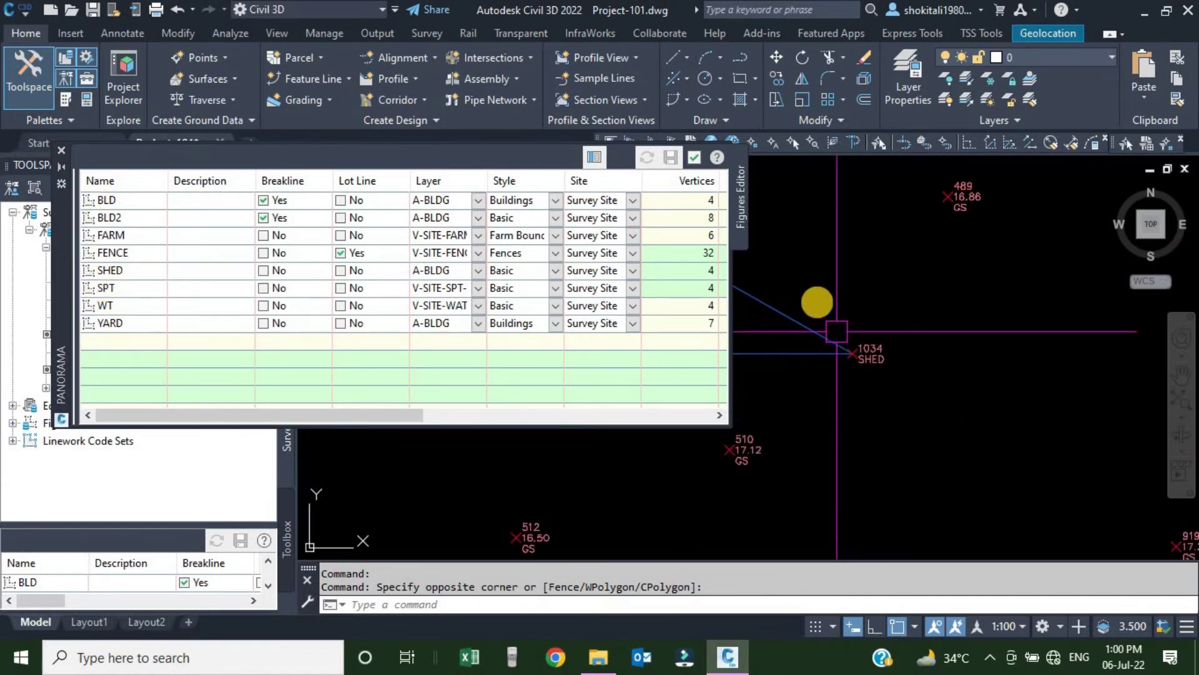
# Highlight the SHED figure, check its crossing lines, and bring up its actions.
pyautogui.click(139, 270)
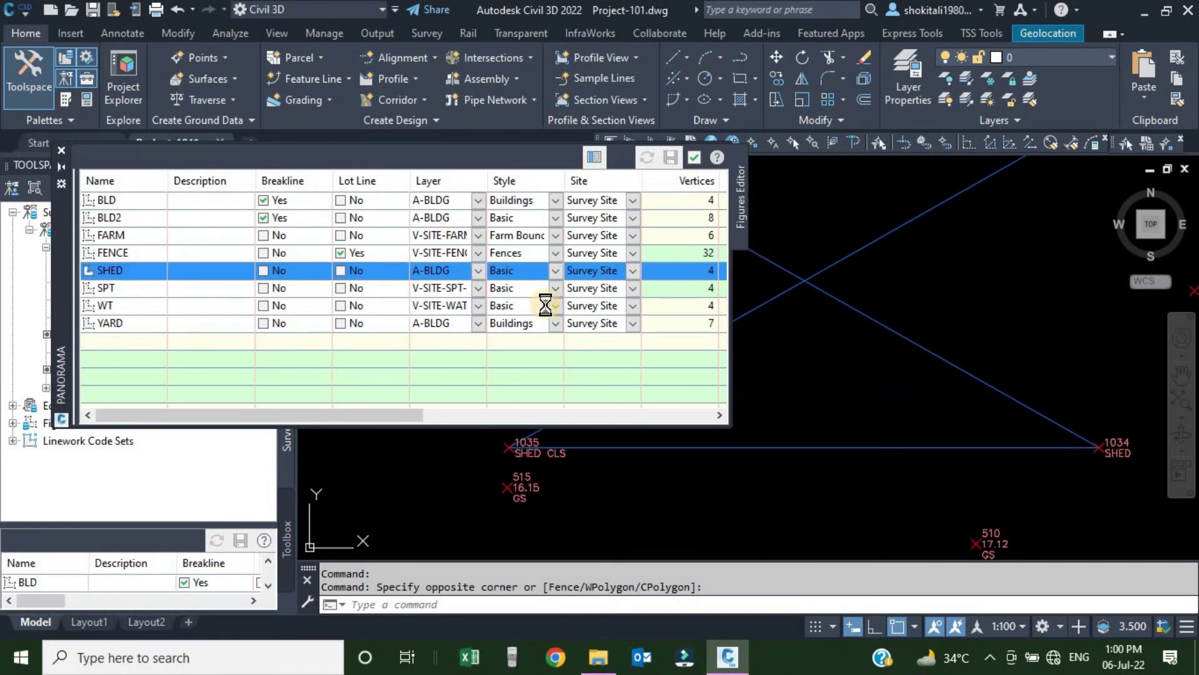
pyautogui.click(867, 247)
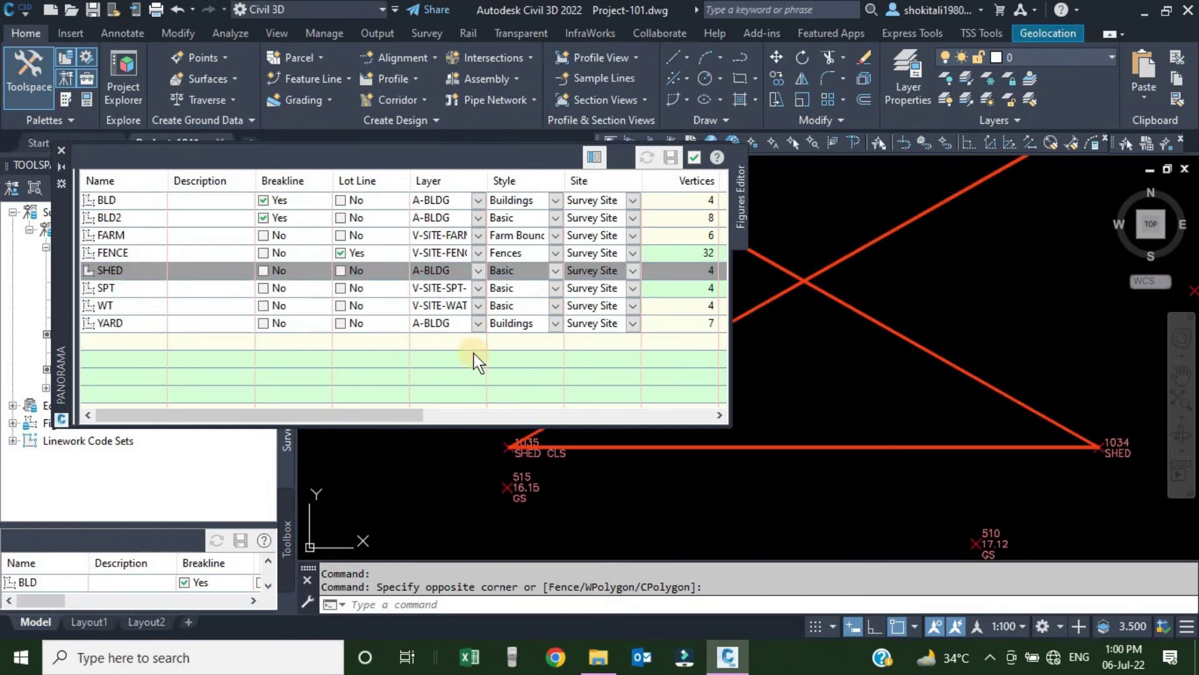
pyautogui.rightClick(124, 271)
# Move SHED vertex 1035 above 1034, giving order 1032, 1033, 1035, 1034, and apply.
pyautogui.click(184, 218)
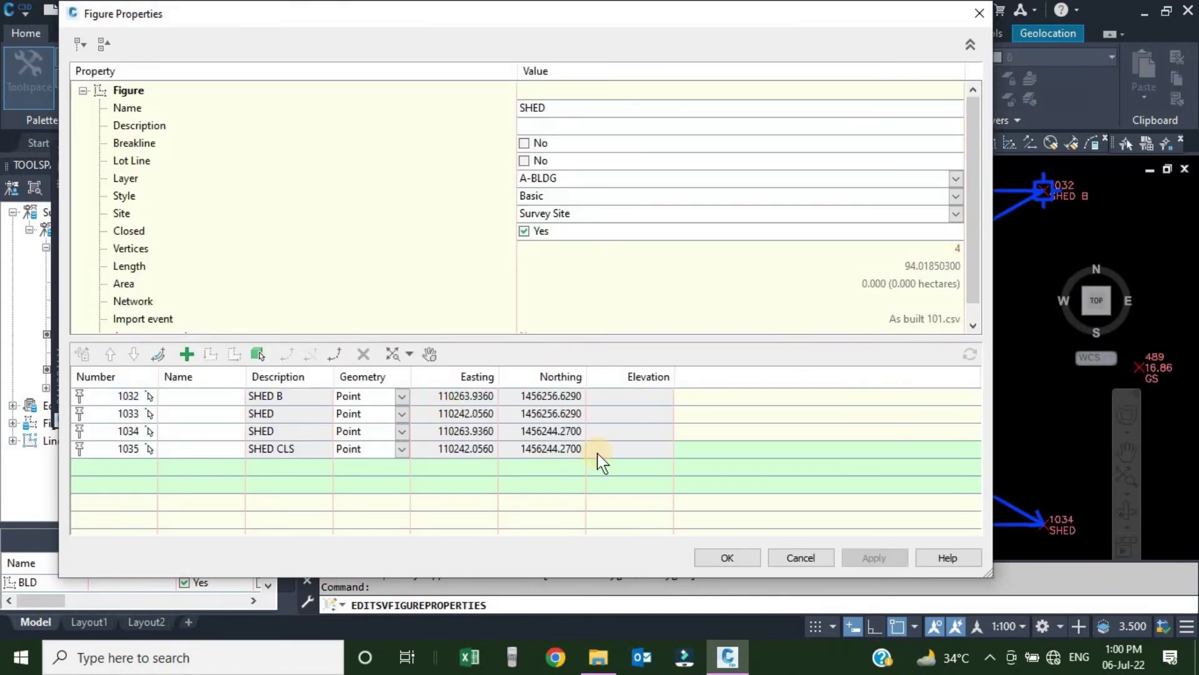
pyautogui.click(263, 452)
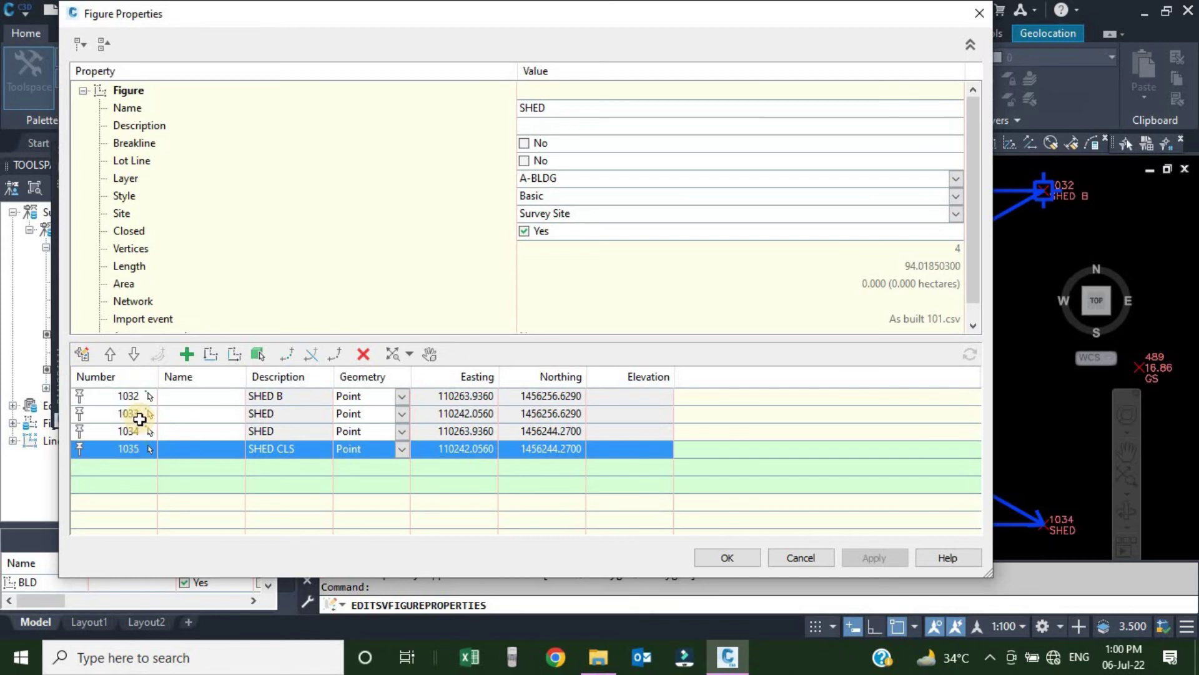
pyautogui.click(109, 354)
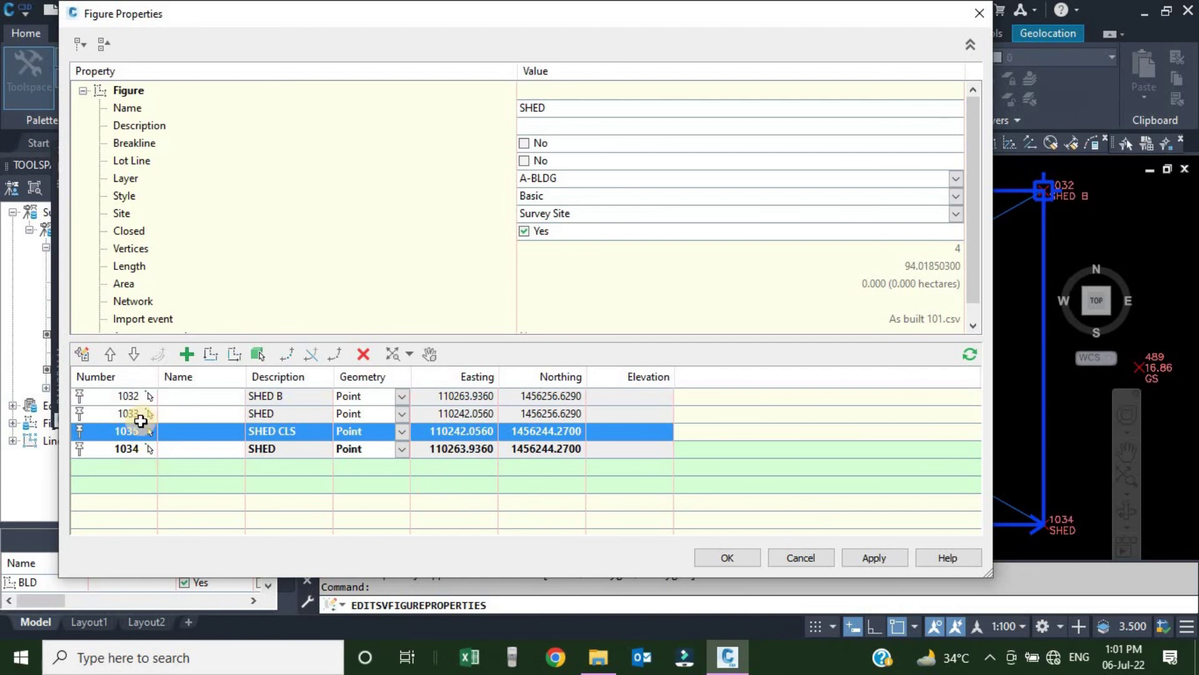
pyautogui.click(874, 557)
pyautogui.click(726, 557)
# Close the Figures Editor and frame the whole site boundary with both corrected outlines.
pyautogui.click(693, 156)
pyautogui.scroll(-4, 705, 287)
pyautogui.scroll(2, 707, 289)
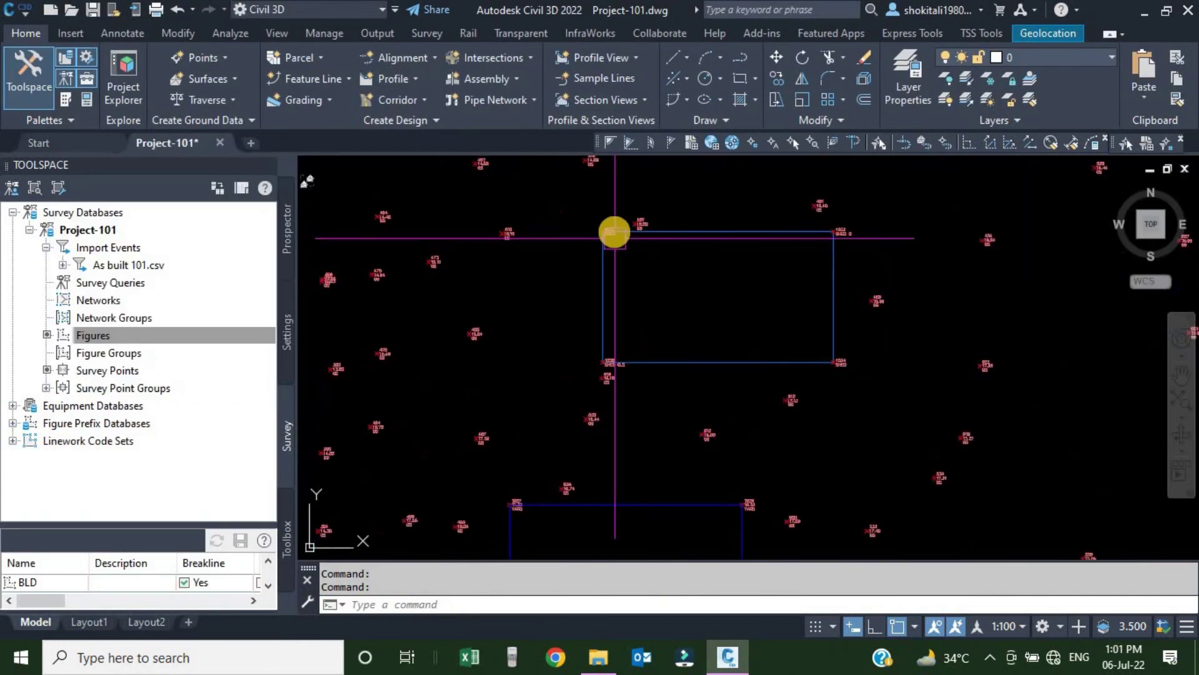
pyautogui.scroll(-5, 705, 357)
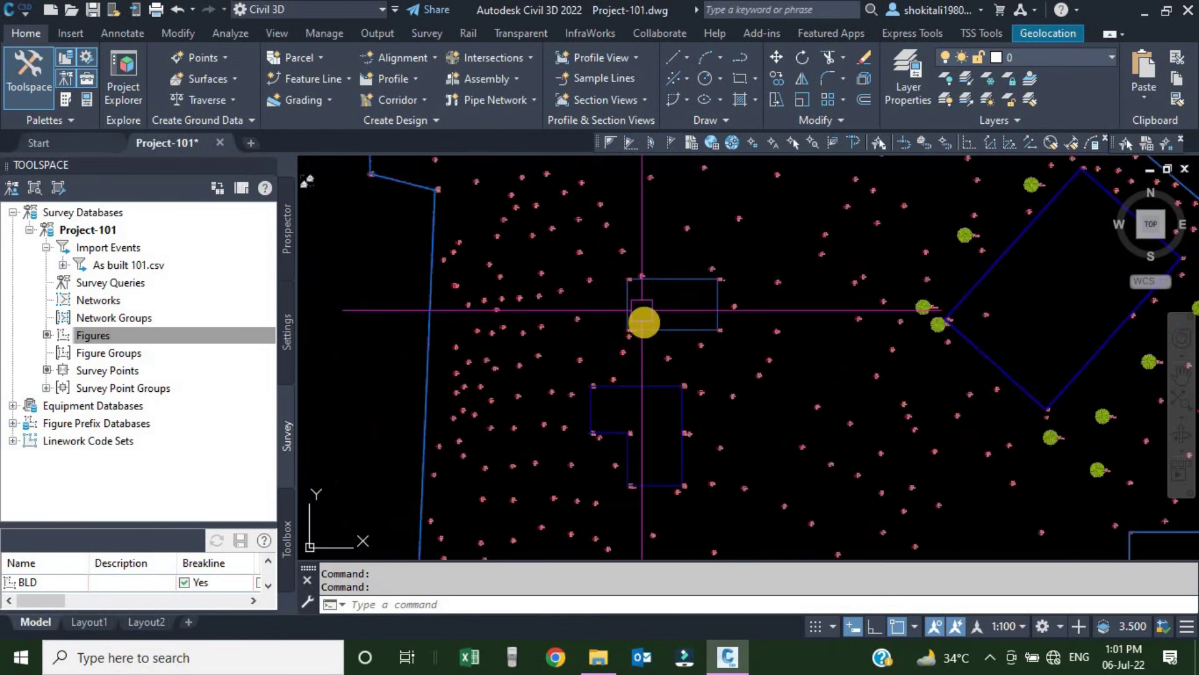
pyautogui.moveTo(717, 260)
pyautogui.mouseDown(button='middle')
pyautogui.moveTo(637, 348)
pyautogui.moveTo(638, 371)
pyautogui.mouseUp(button='middle')
pyautogui.scroll(4, 638, 370)
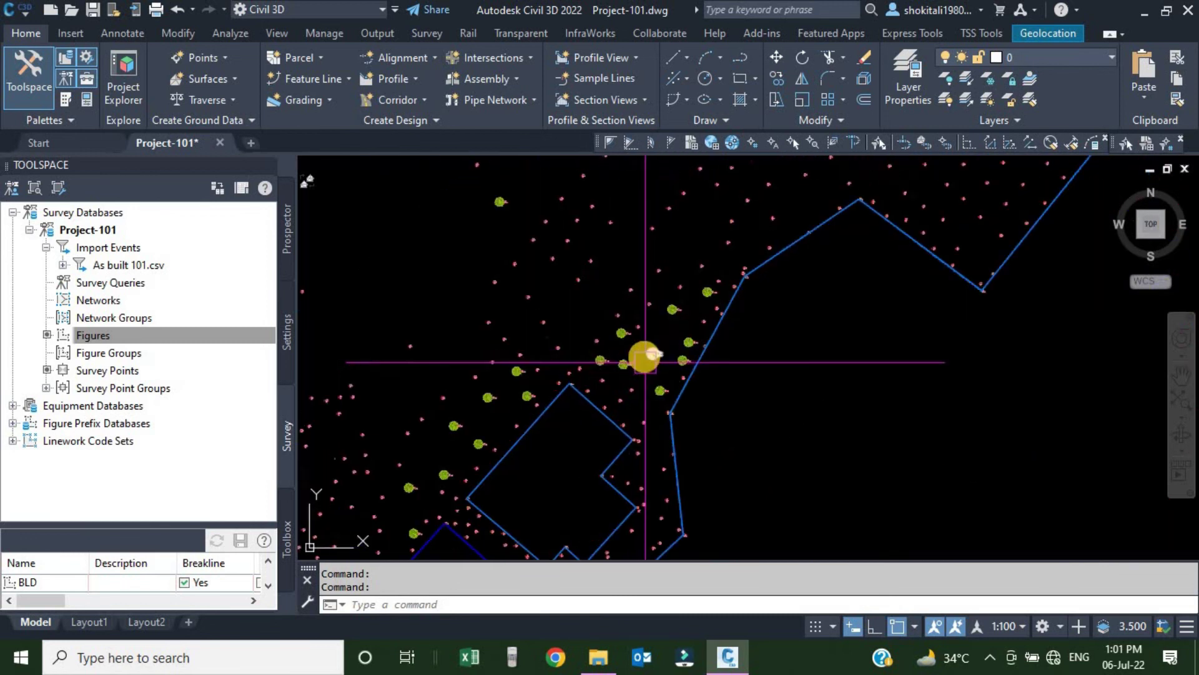
pyautogui.scroll(1, 660, 314)
pyautogui.scroll(-6, 682, 338)
pyautogui.moveTo(688, 302); pyautogui.dragTo(683, 337, button='middle')
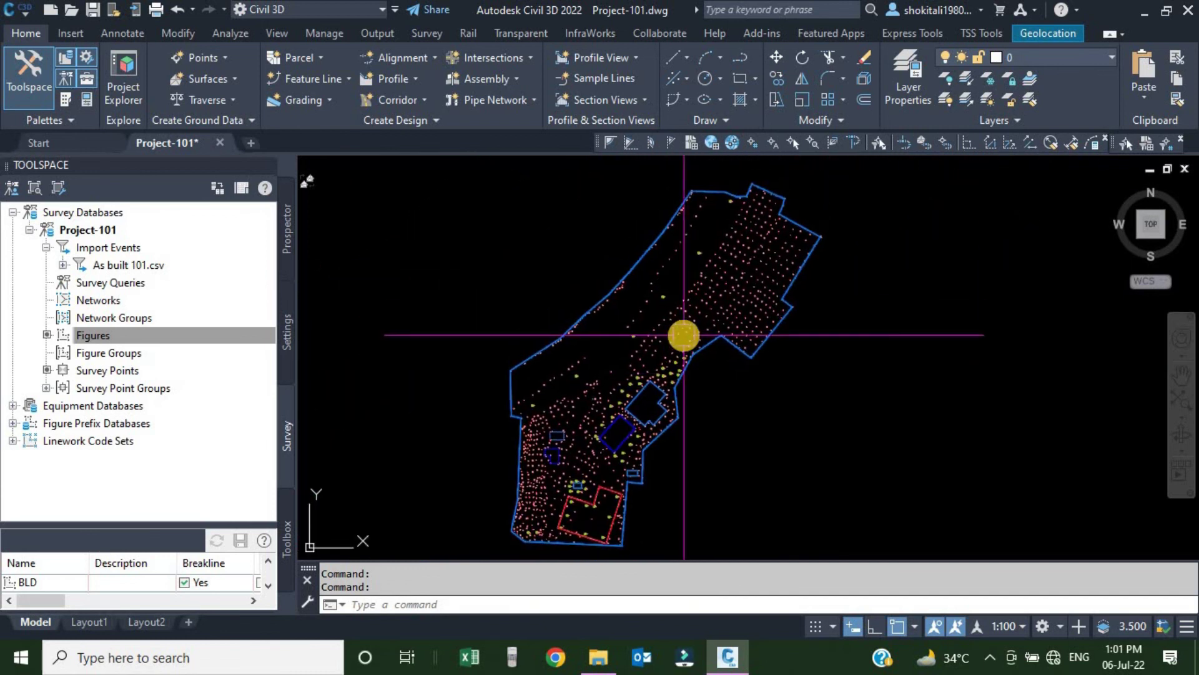